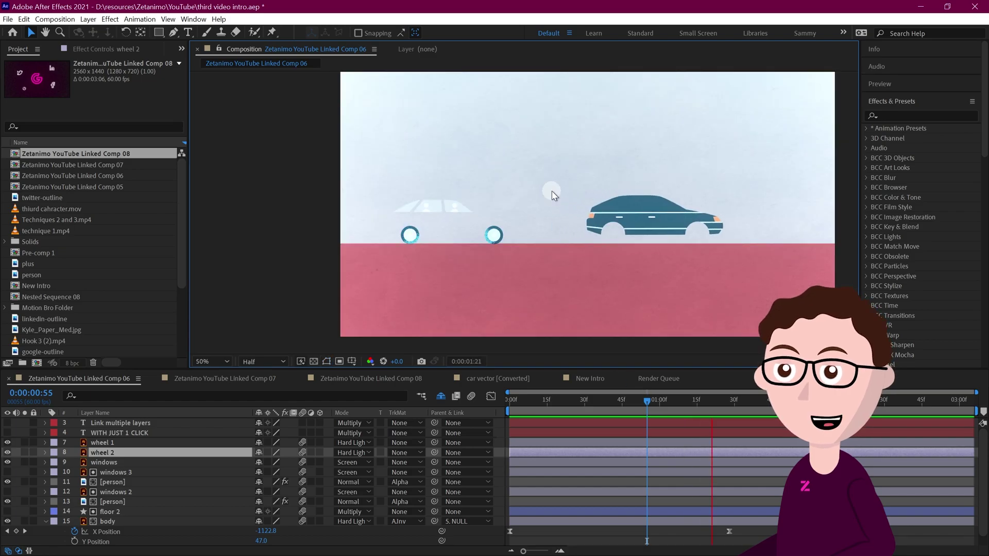
- Play the car animation and look up the Parent & Link entry in the timeline's column options
key(space)
drag(595, 229, 535, 241)
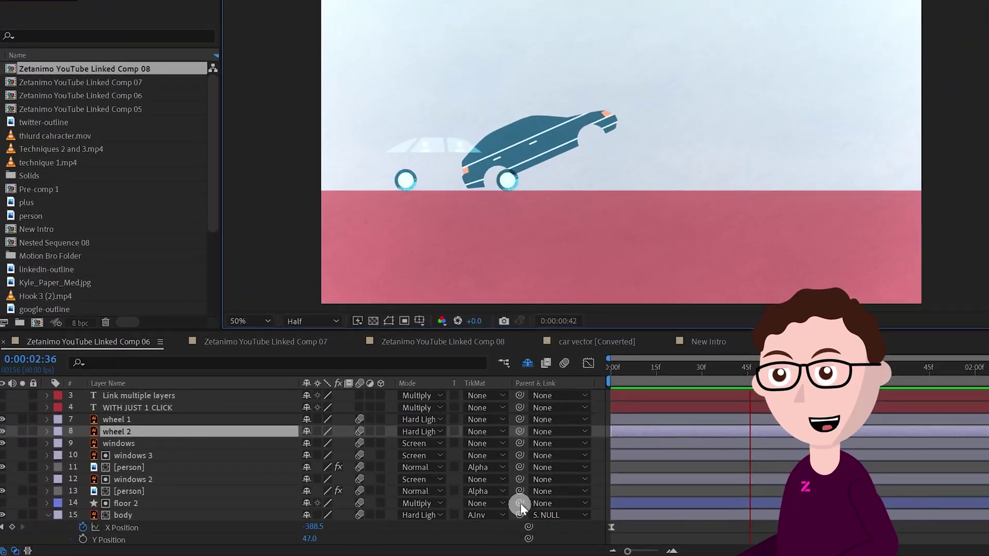
right_click(424, 414)
click(514, 376)
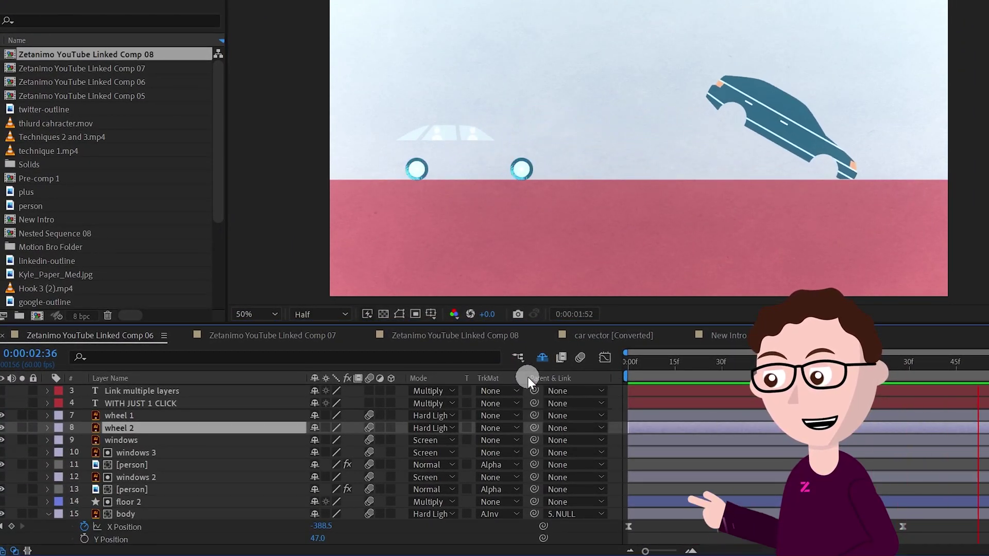
right_click(519, 374)
mouse_move(561, 415)
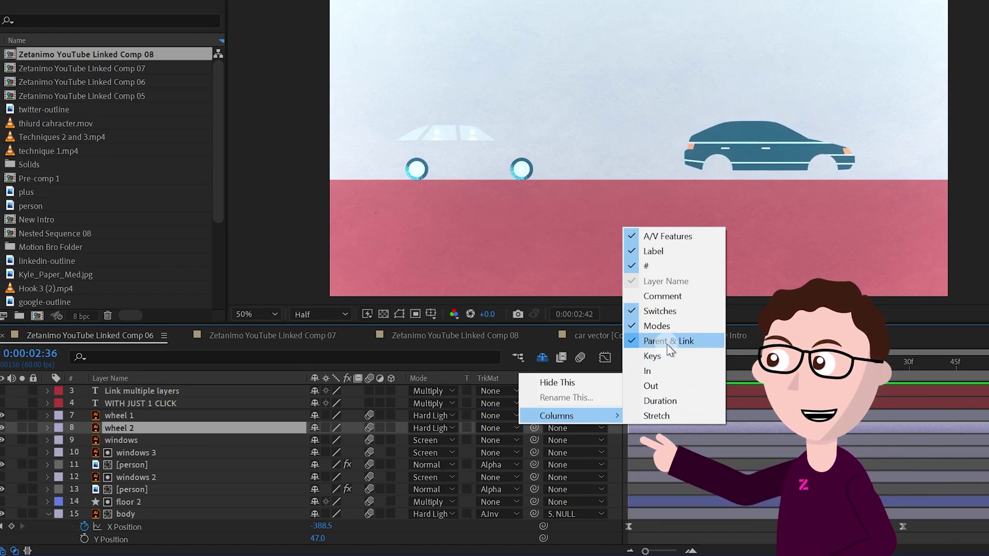
click(609, 474)
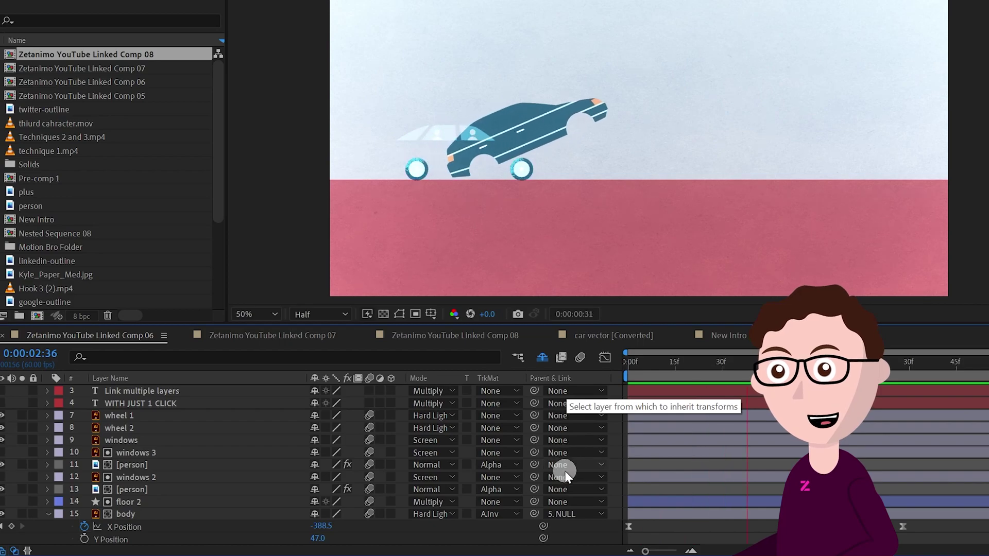
- Examine the body layer's X Position keyframes by scrubbing the animation, and return to the first frame
click(130, 515)
drag(656, 360, 798, 363)
scroll(841, 472, down, 1)
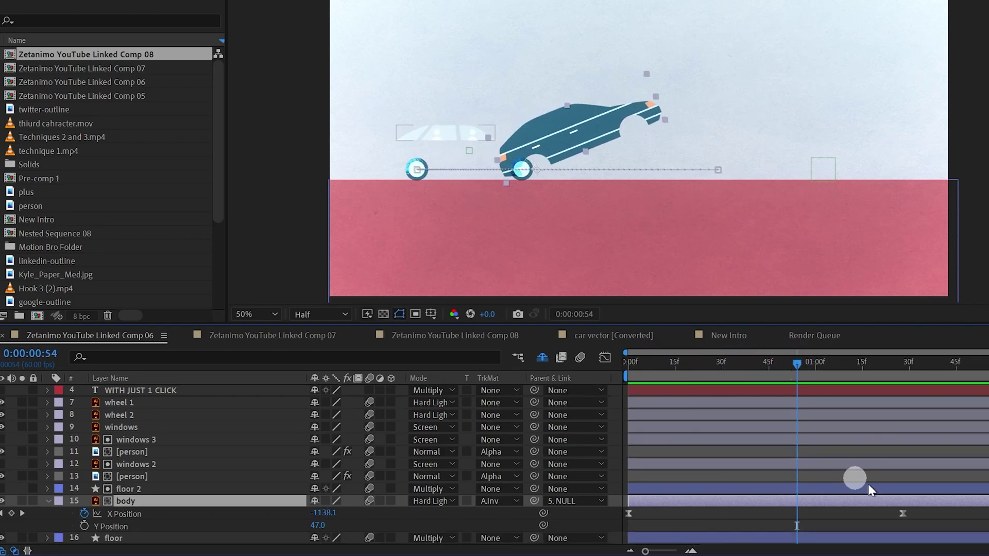
drag(931, 515, 659, 508)
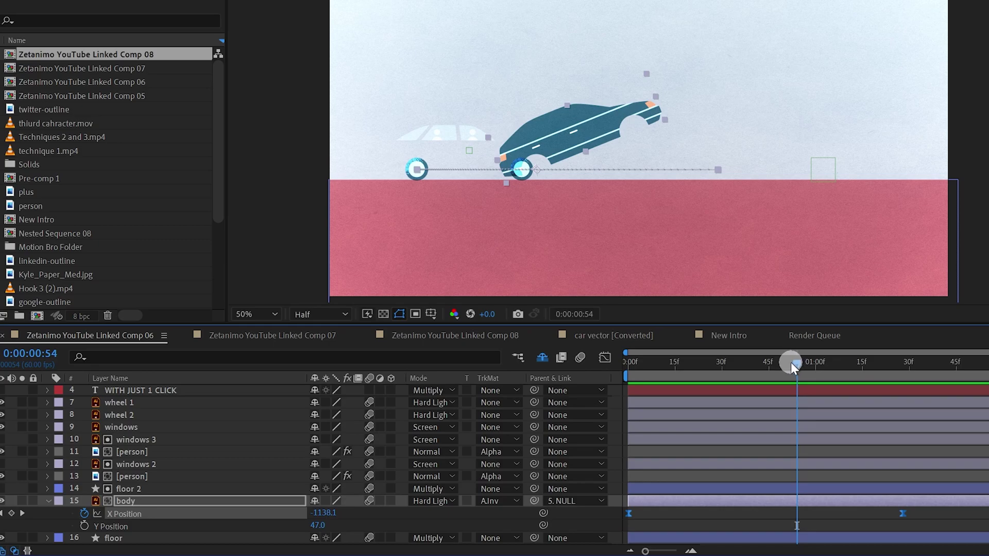
drag(796, 363, 607, 382)
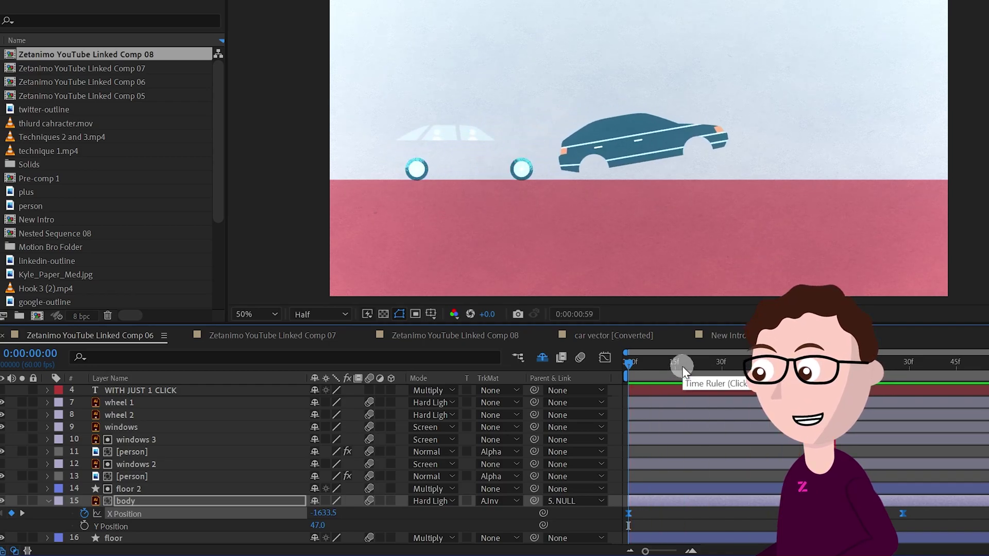
drag(682, 366, 386, 383)
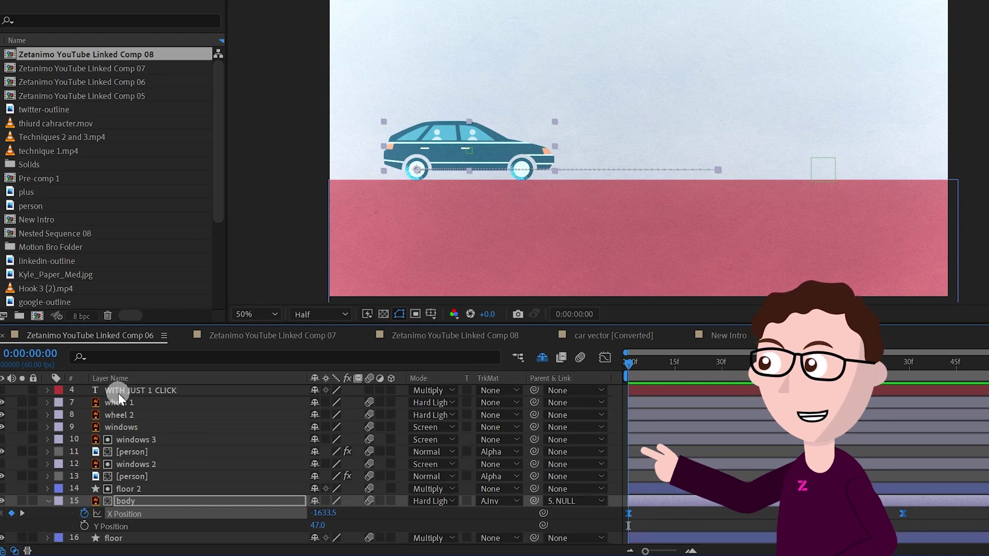
- Parent the wheel 1, wheel 2, windows, windows 2, windows 3 and both person layers to the body layer using the parent pick whip
click(130, 402)
shift+click(133, 428)
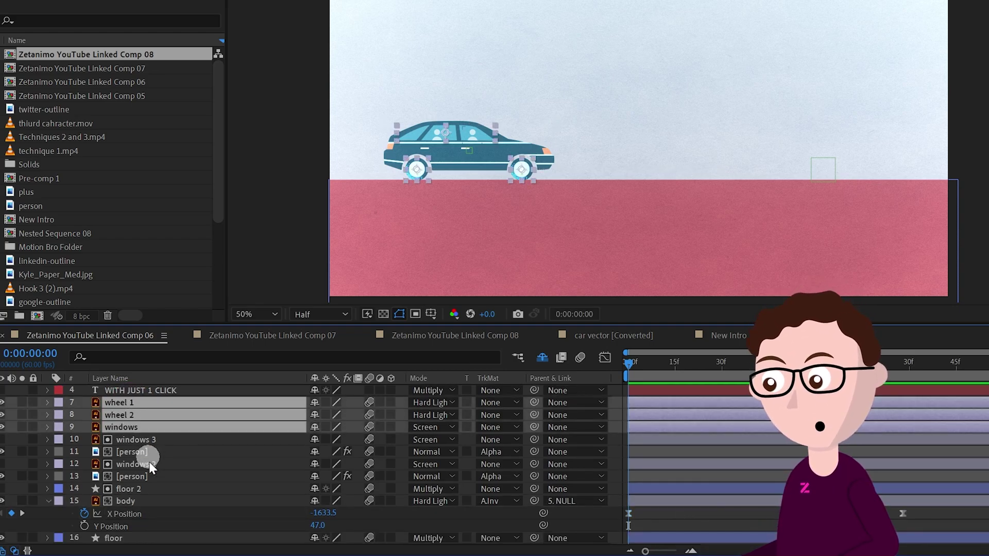
shift+click(135, 490)
ctrl+click(127, 479)
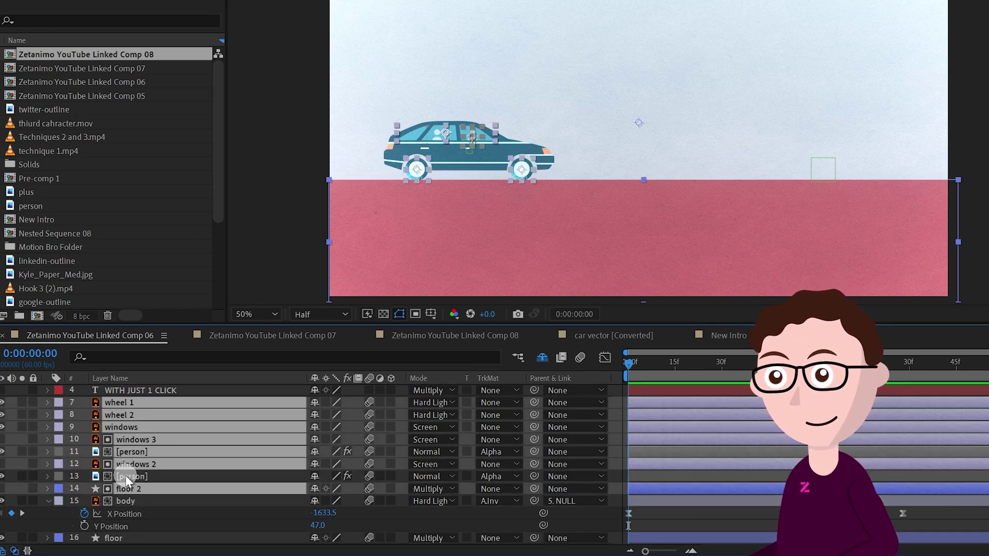
shift+click(129, 477)
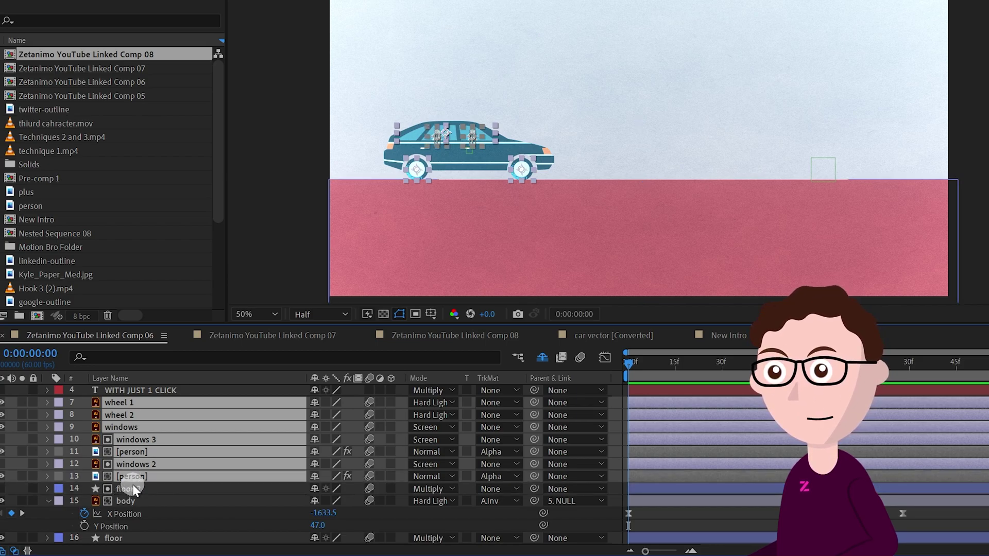
scroll(138, 475, up, 1)
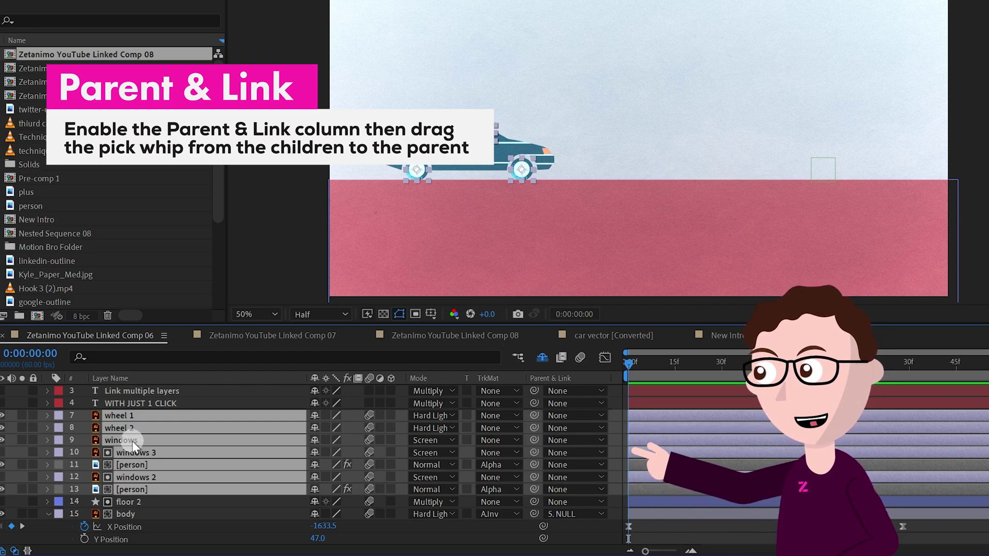
drag(681, 361, 467, 414)
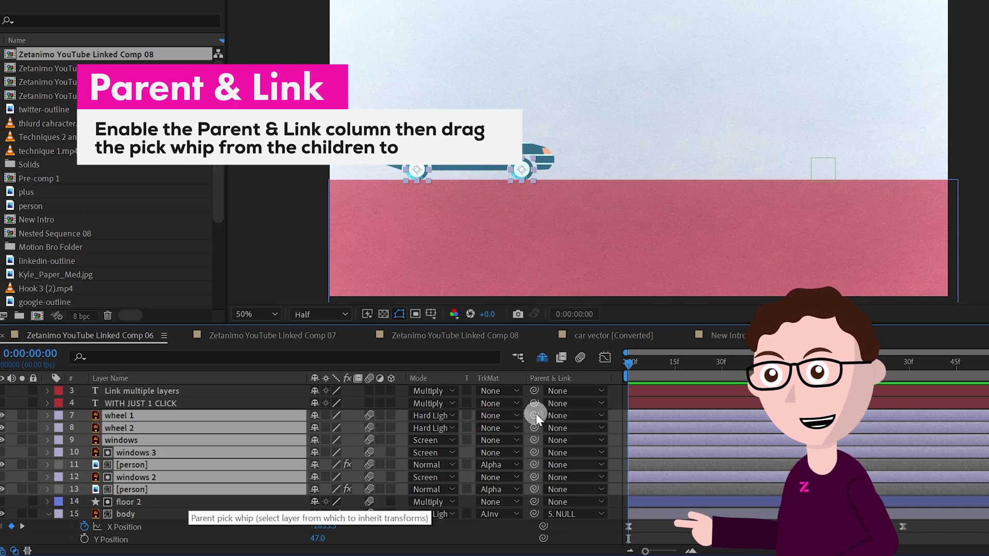
drag(534, 416, 153, 514)
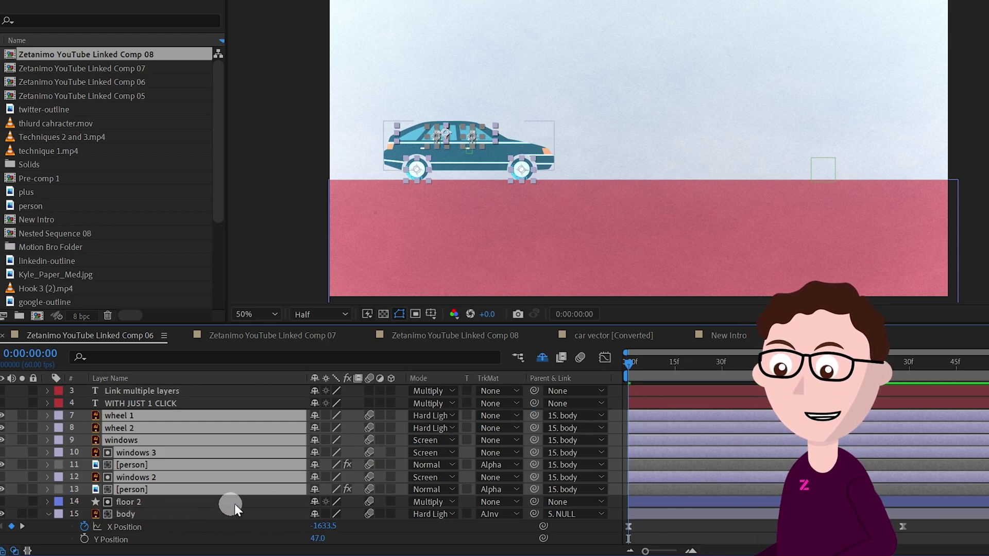
- Play the parented car animation and examine the tilted car up close at 0:00:01:01
key(space)
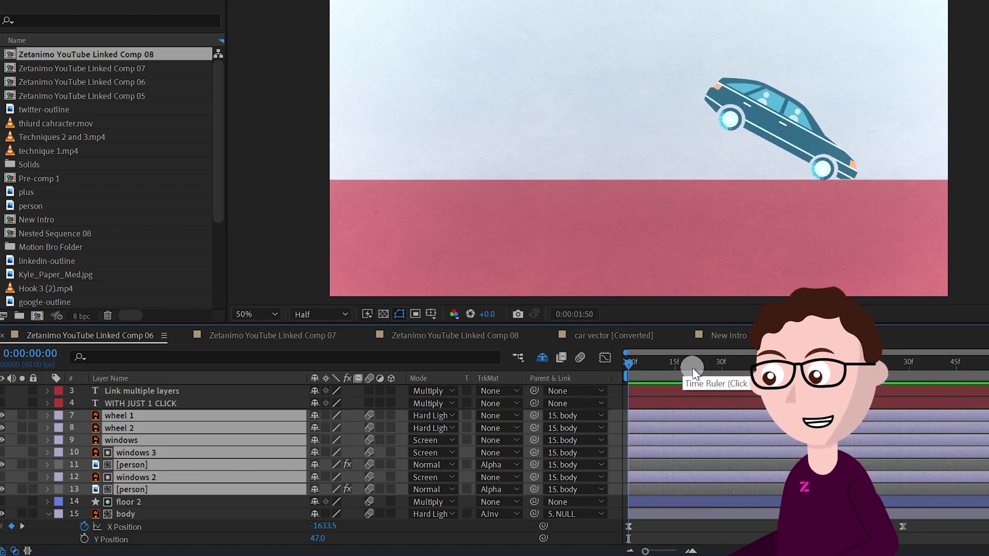
drag(689, 369, 819, 368)
scroll(595, 147, up, 2)
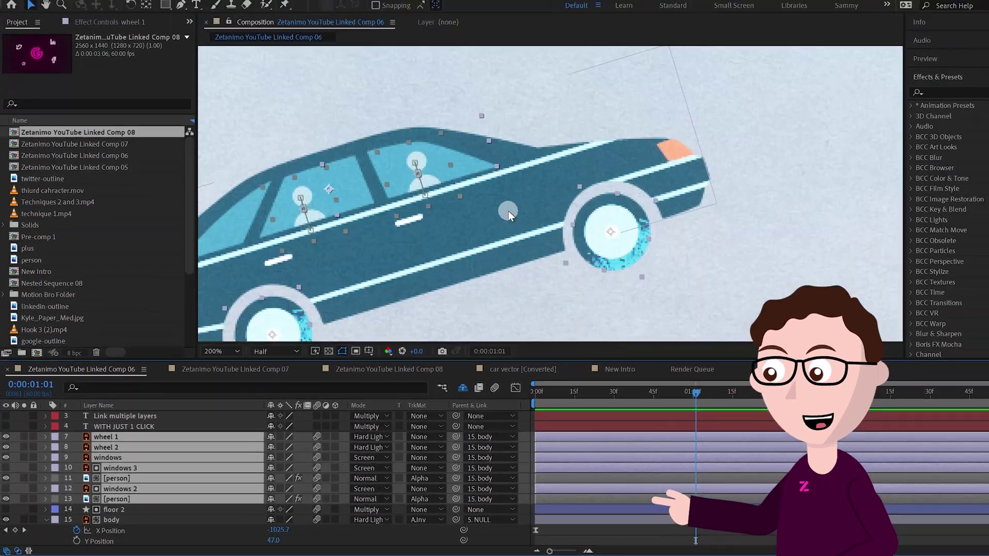
key(h)
drag(508, 220, 603, 147)
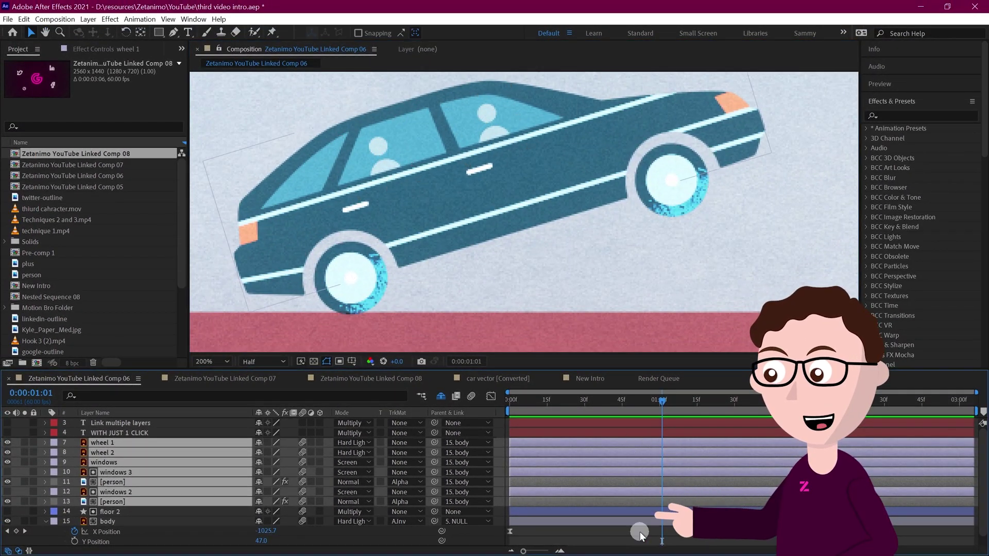
- Reveal the Rotation keyframes of the wheel 1 and wheel 2 layers
click(640, 531)
click(92, 453)
shift+click(100, 443)
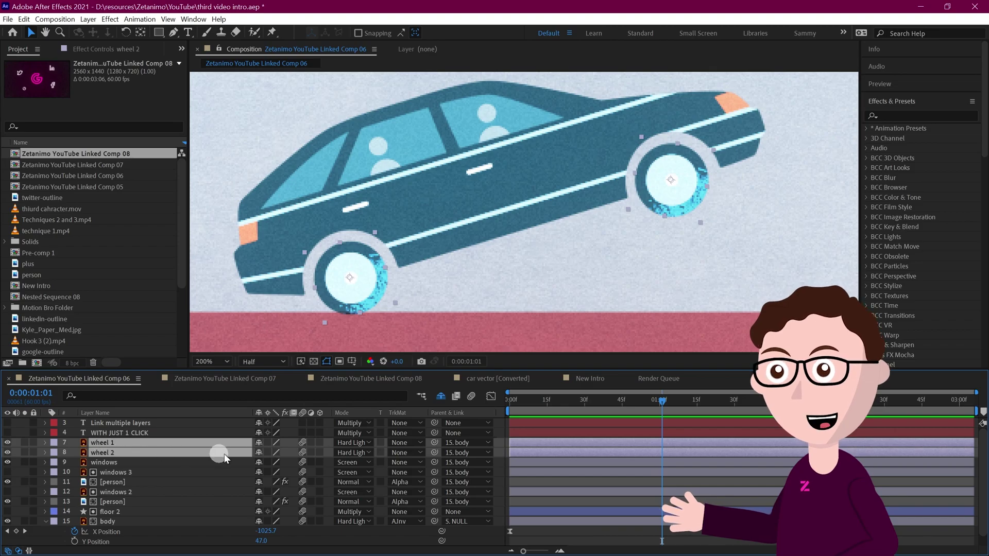
key(r)
click(390, 448)
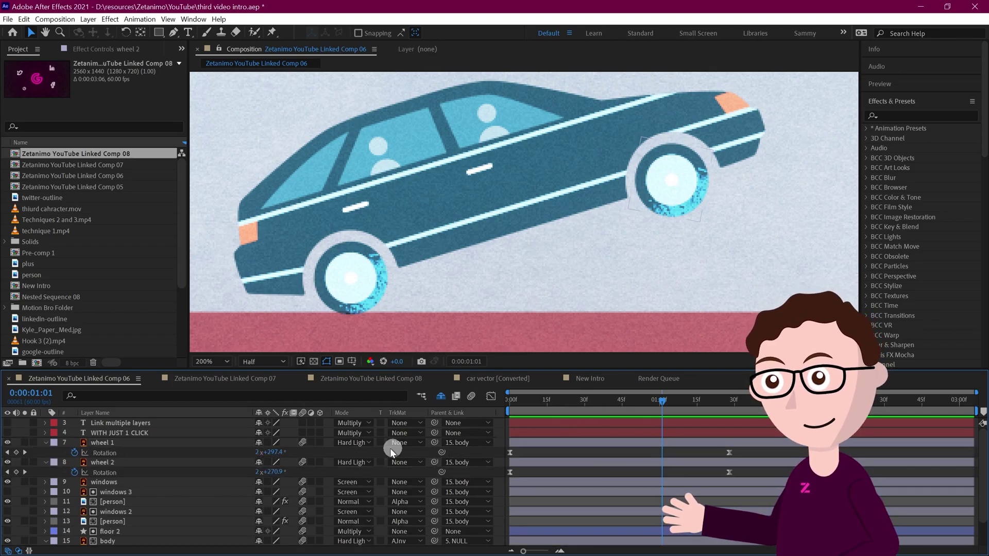
click(99, 453)
click(107, 473)
- Scrub through the animation to examine how both wheels rotate independently while following the car body
drag(656, 400, 672, 412)
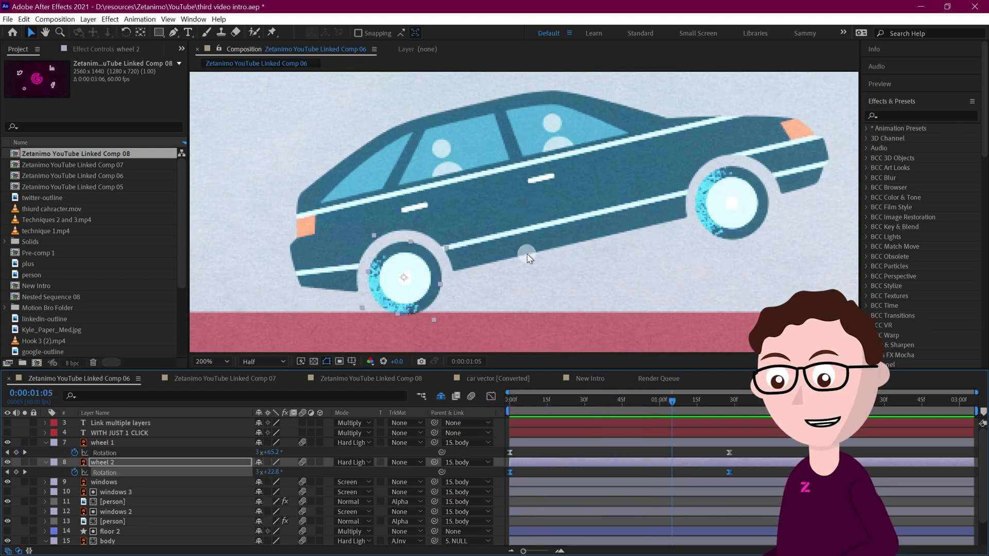
scroll(525, 256, down, 1)
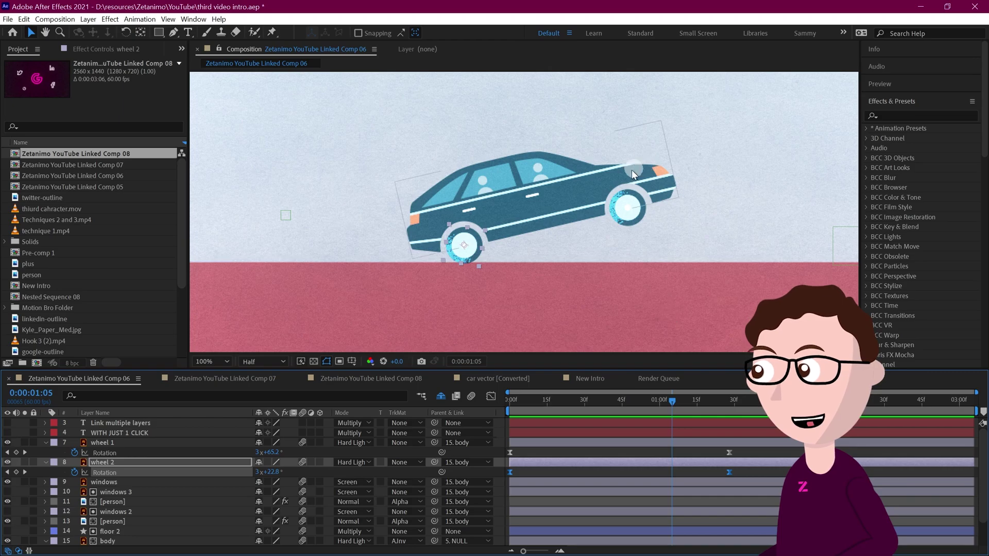
click(635, 214)
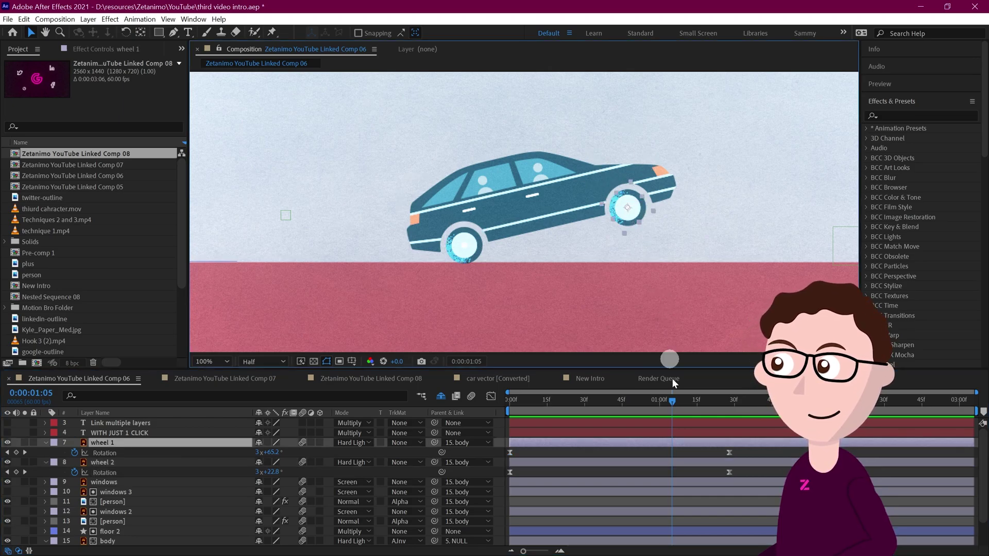
click(703, 453)
drag(672, 400, 610, 400)
click(187, 442)
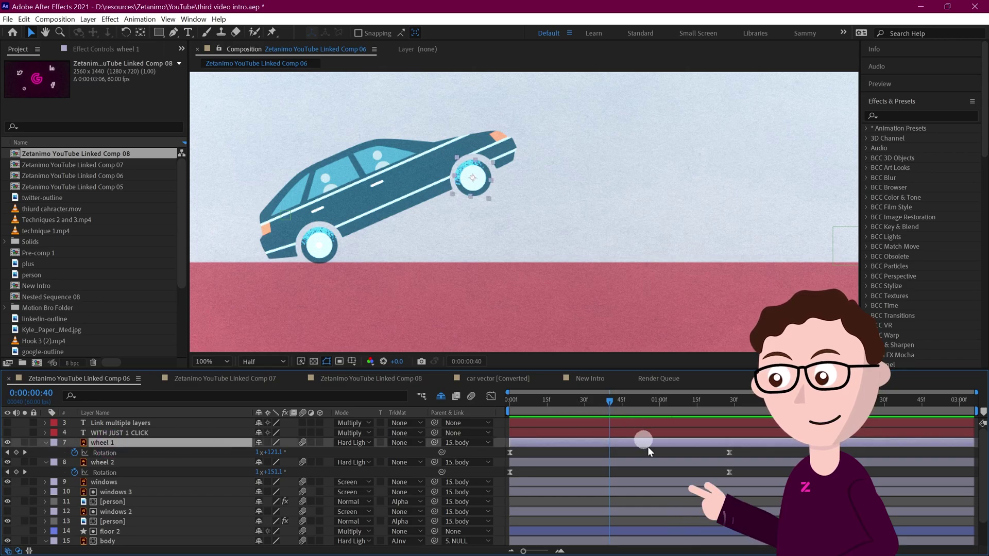
click(634, 455)
drag(608, 404, 877, 390)
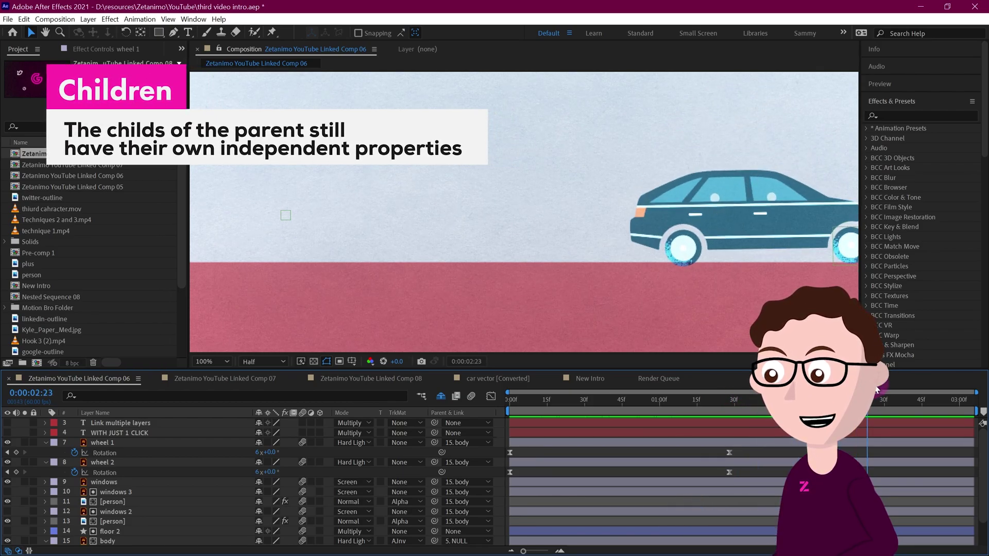
- Reveal the Position keyframes of both person layers and scrub the animation to examine their movement inside the car
click(723, 205)
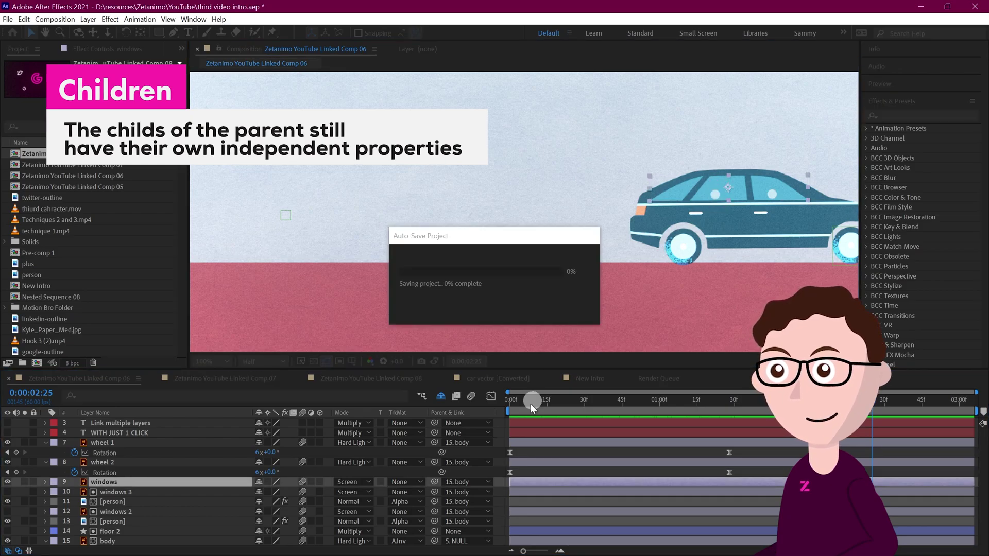
click(116, 500)
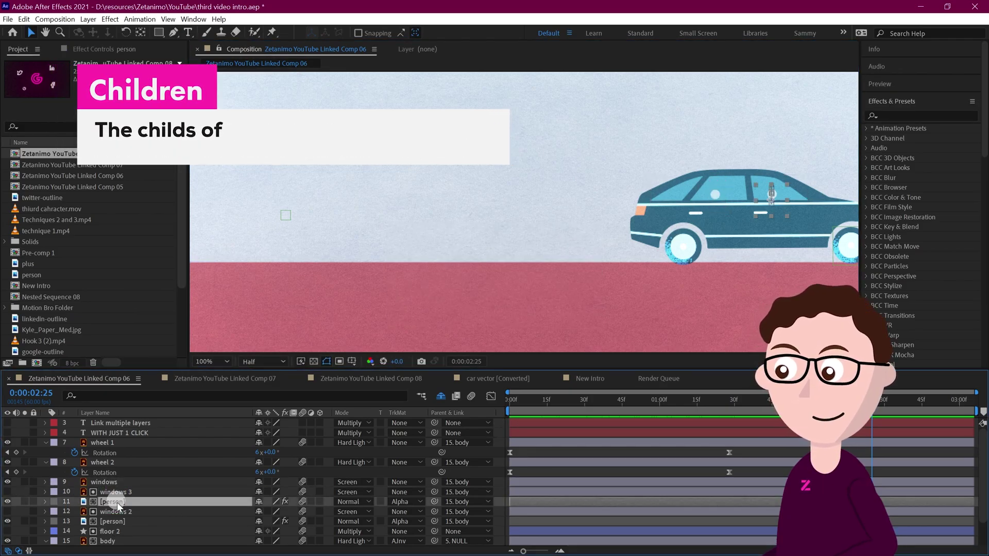
key(p)
click(111, 533)
key(p)
scroll(821, 435, down, 2)
drag(745, 425, 847, 424)
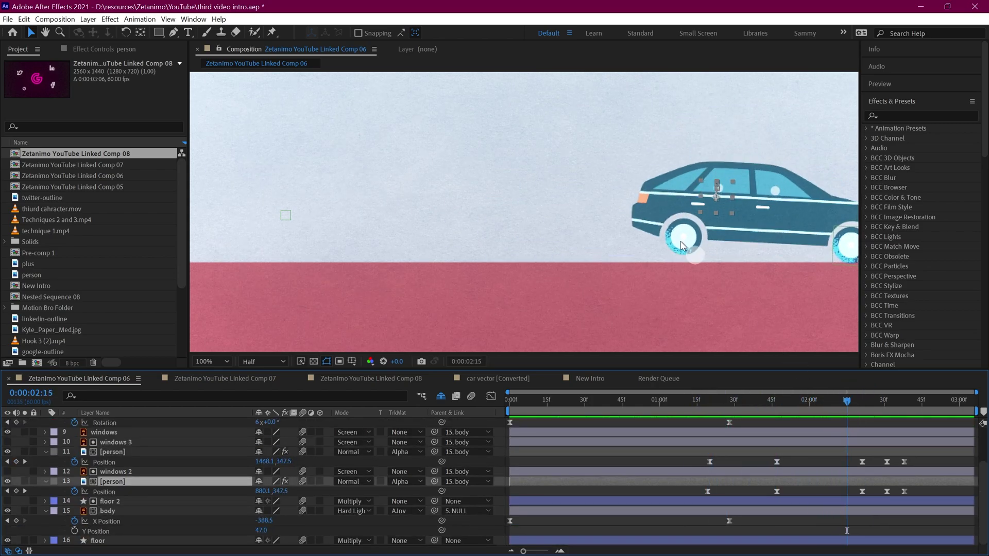
drag(665, 228, 587, 215)
drag(849, 421, 748, 404)
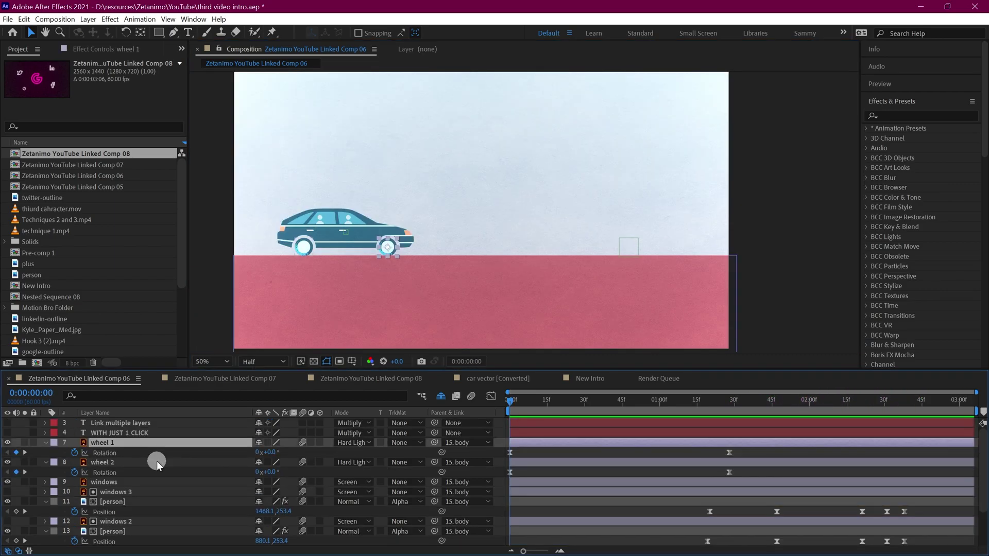
- Set the parent of the wheel, windows and person layers to None at the first frame
scroll(156, 461, down, 3)
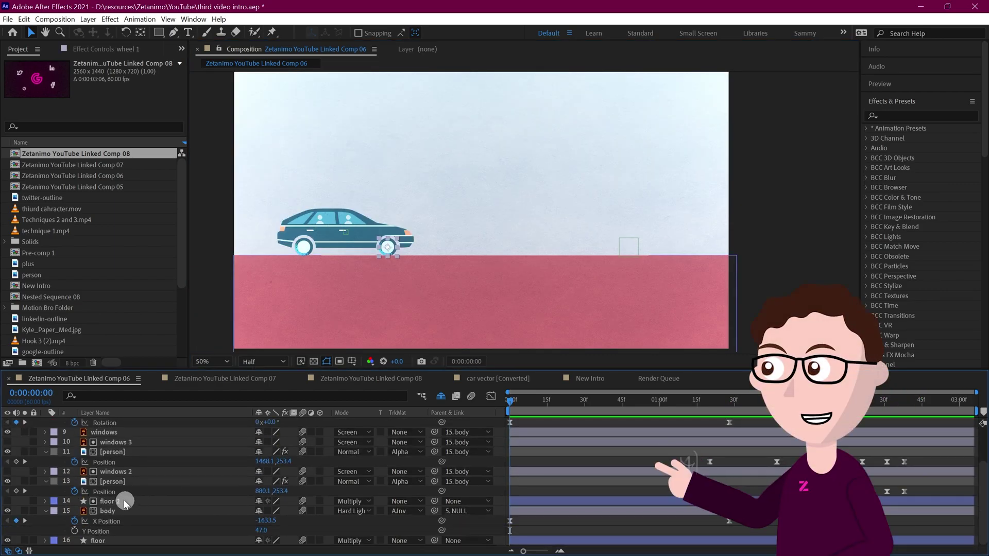
shift+click(113, 482)
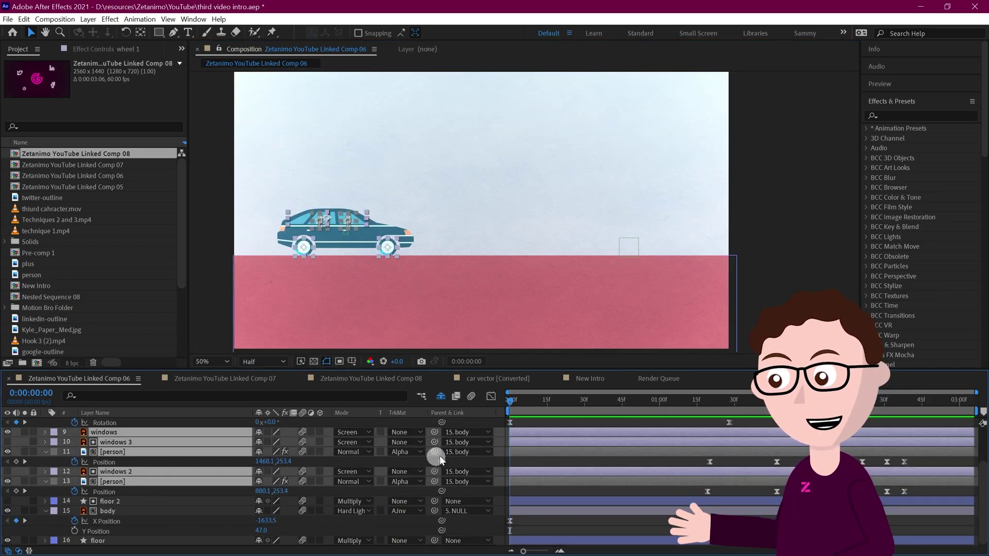
click(459, 451)
click(456, 220)
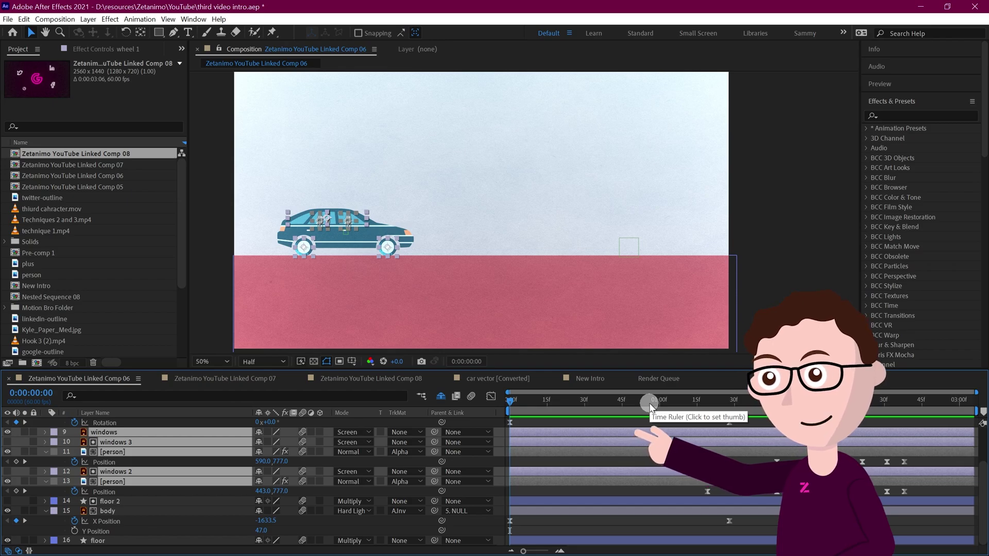
- Try parenting the wheel, windows and person layers to the body layer at 0:00:01:12, and scrub the animation
click(650, 406)
drag(649, 402, 689, 400)
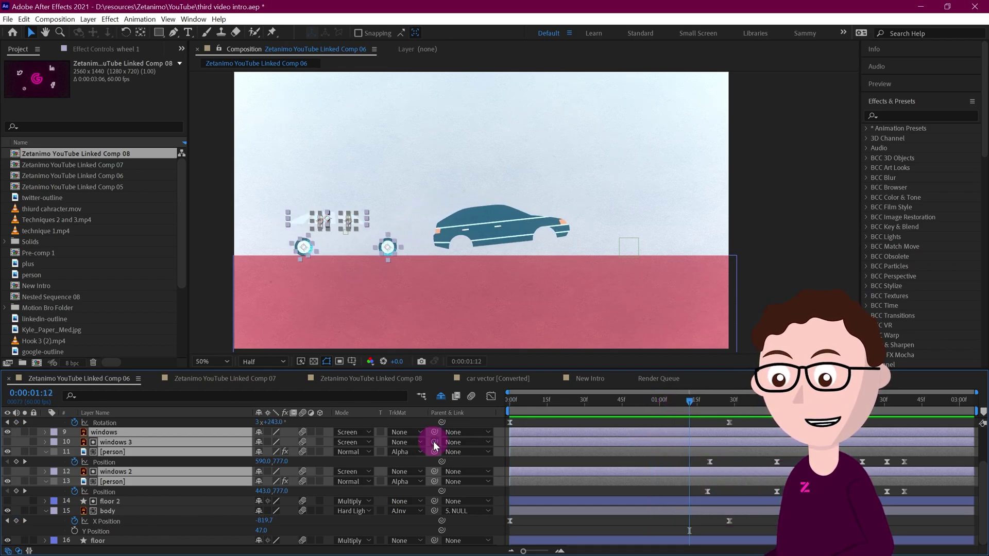
drag(139, 493, 107, 508)
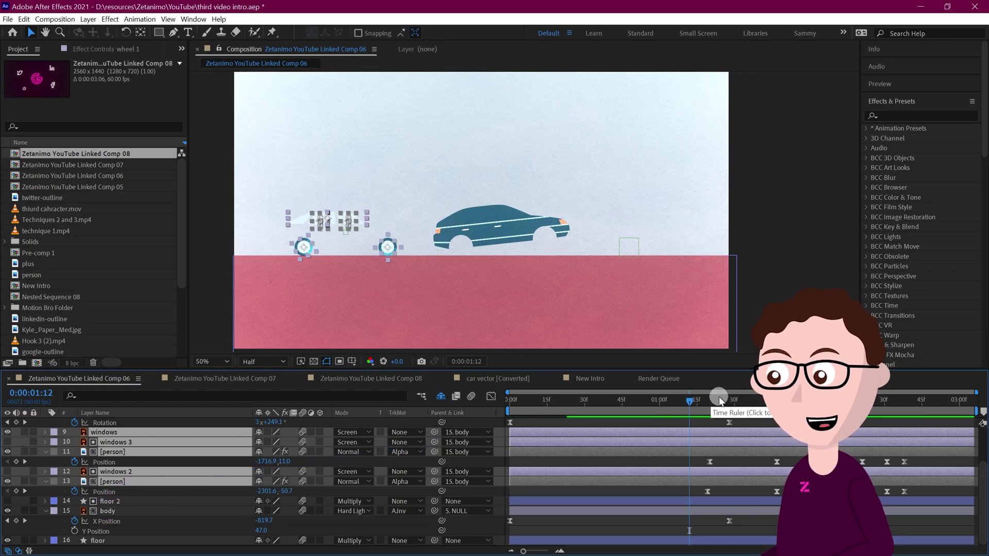
drag(689, 408, 725, 413)
- Undo the parenting changes and replay the car animation from the first frame
key(ctrl+z)
key(Home)
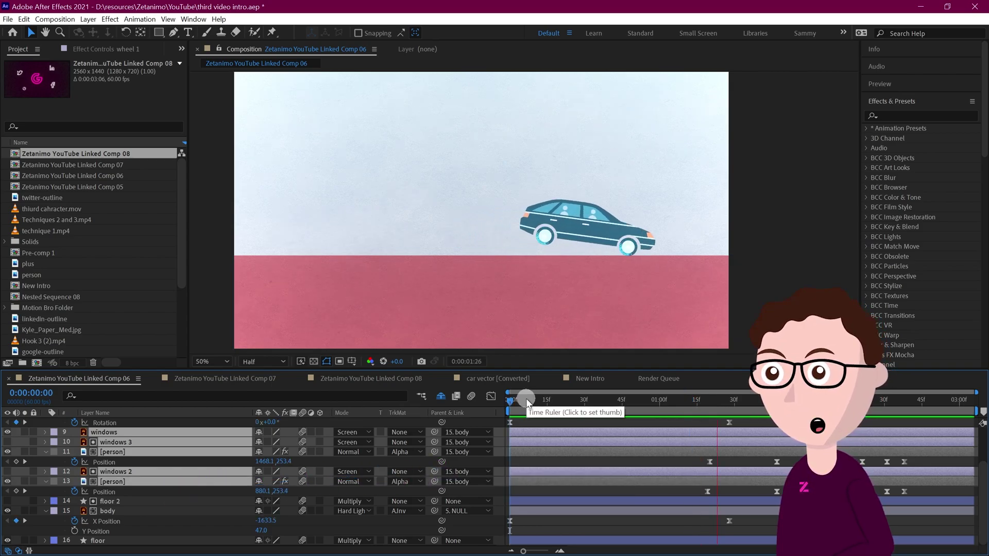
drag(527, 398, 477, 398)
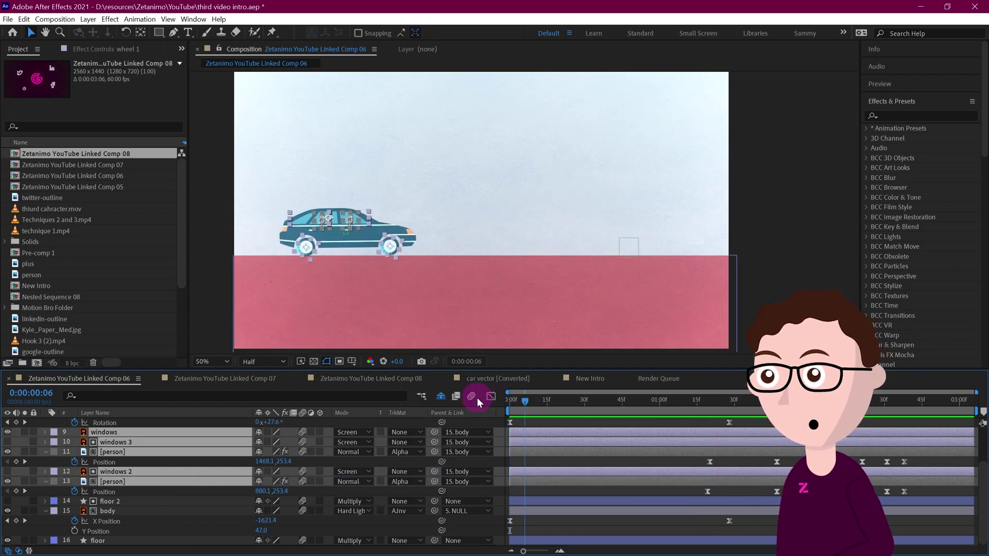
- Scrub the start of the animation and examine how the car body tilts around its rear wheel
click(531, 423)
scroll(325, 241, up, 1)
drag(325, 241, 446, 231)
scroll(542, 231, down, 1)
drag(559, 224, 495, 224)
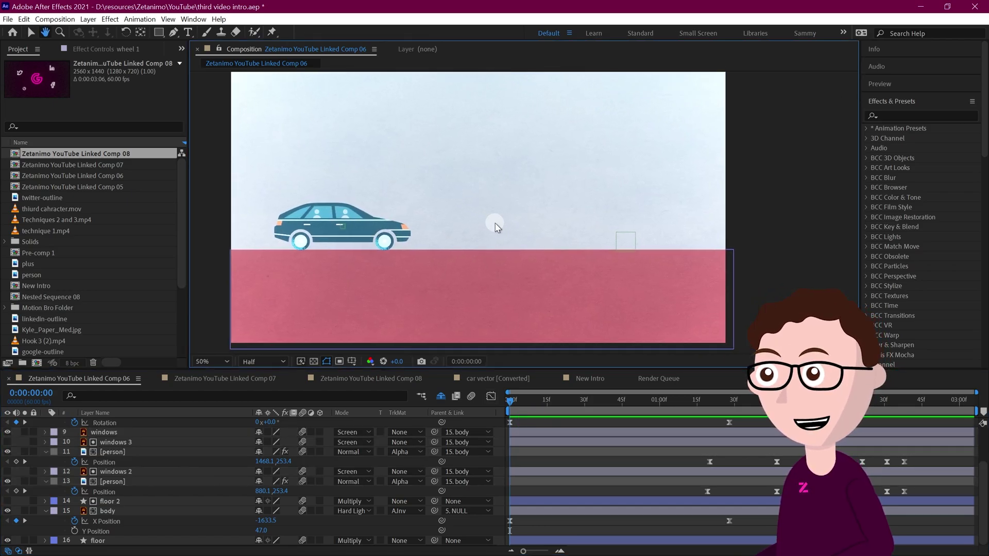
drag(514, 267, 532, 258)
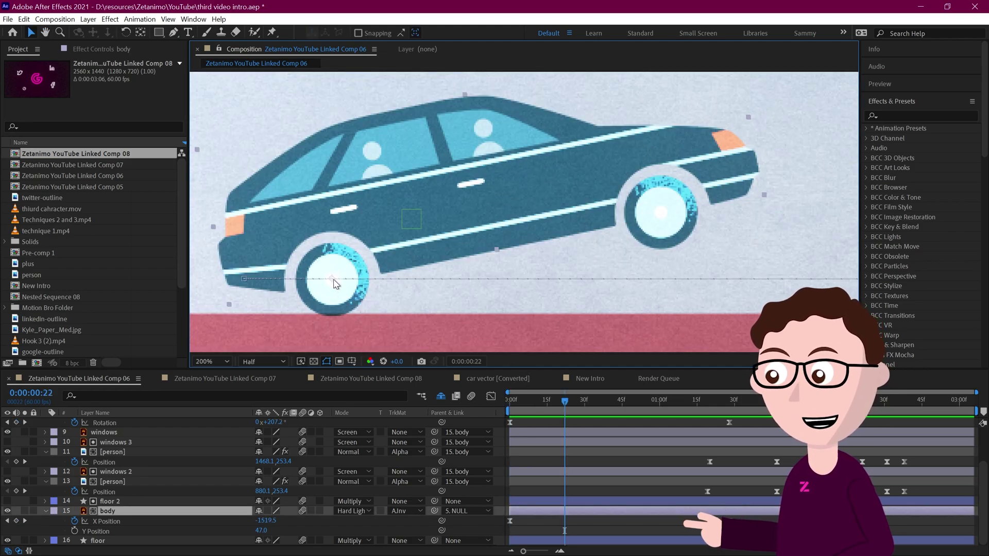
drag(564, 403, 595, 404)
drag(587, 215, 368, 205)
- Scrub to 0:00:01:34 and examine how the car tilts around its front wheel
scroll(524, 219, down, 1)
drag(604, 400, 744, 403)
drag(632, 198, 522, 202)
scroll(522, 202, up, 4)
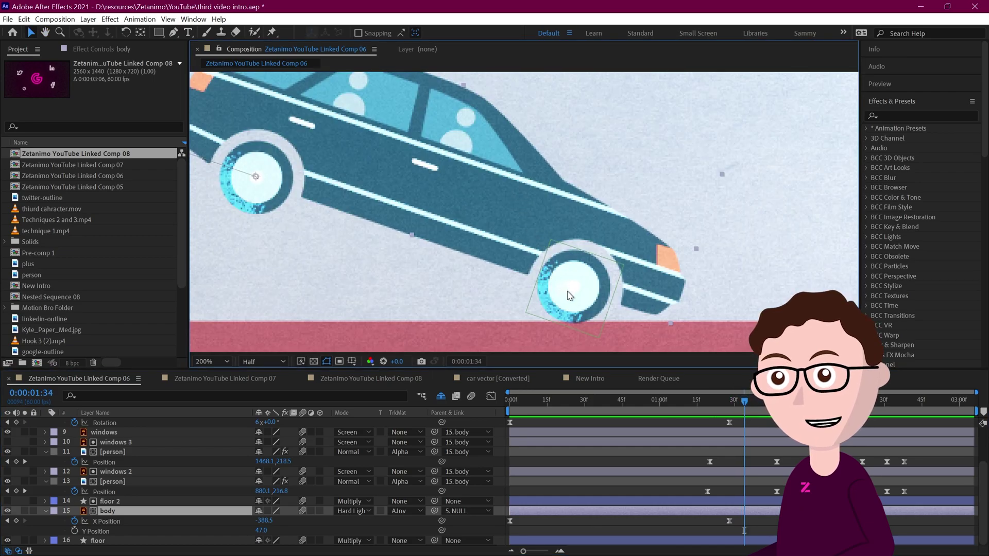
scroll(578, 203, down, 4)
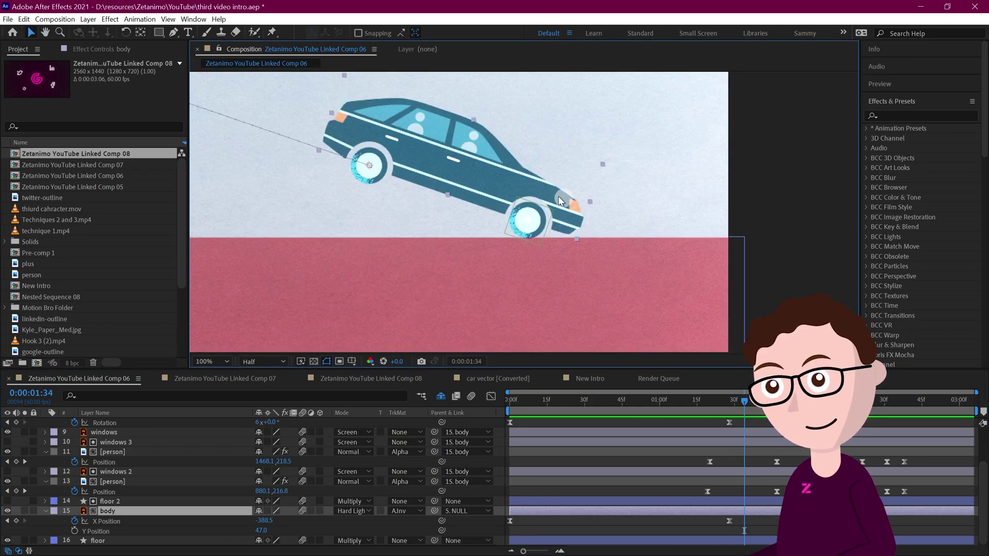
drag(536, 202, 558, 245)
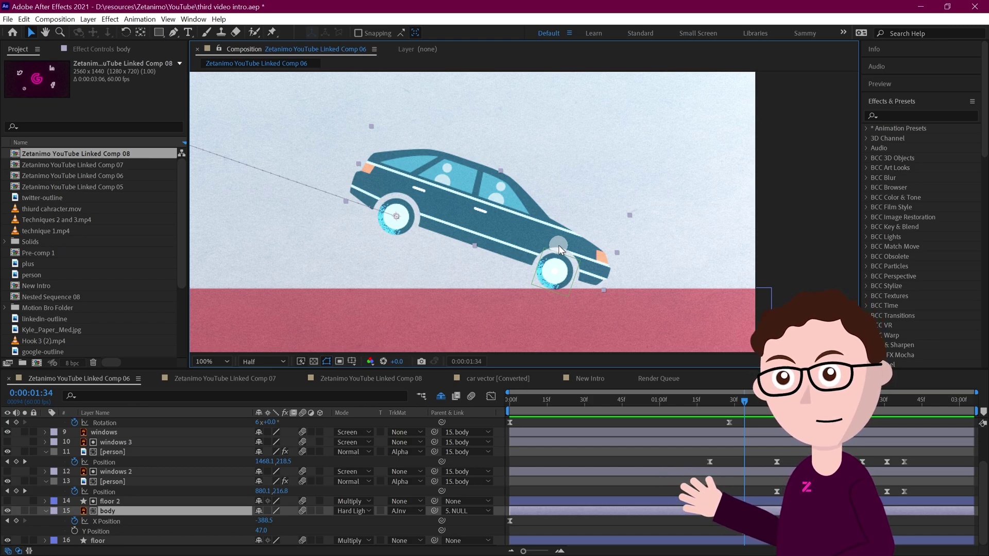
- Select the NULL layer and inspect its placement in the composition around 0:00:01:15
scroll(712, 437, up, 5)
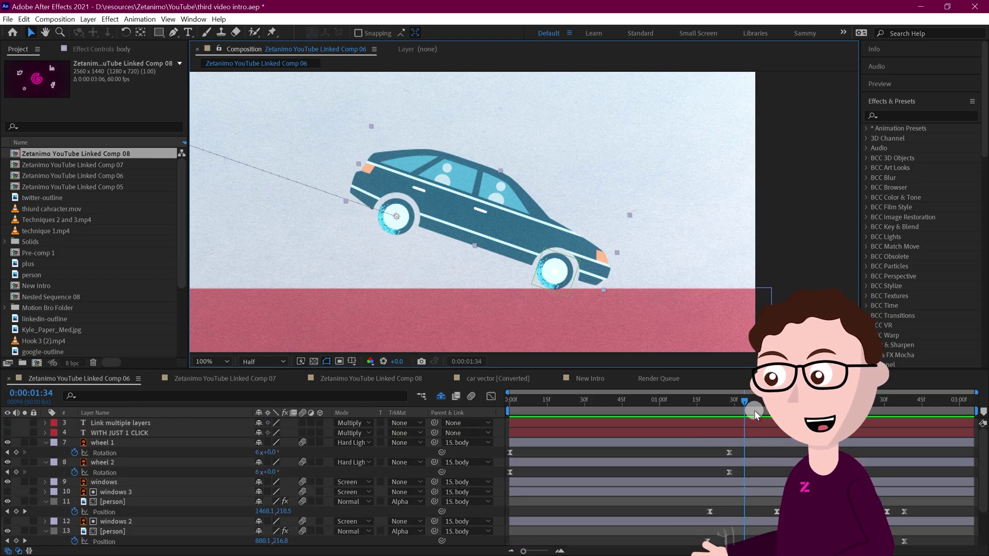
key(shift+Page_Up)
drag(668, 415, 698, 413)
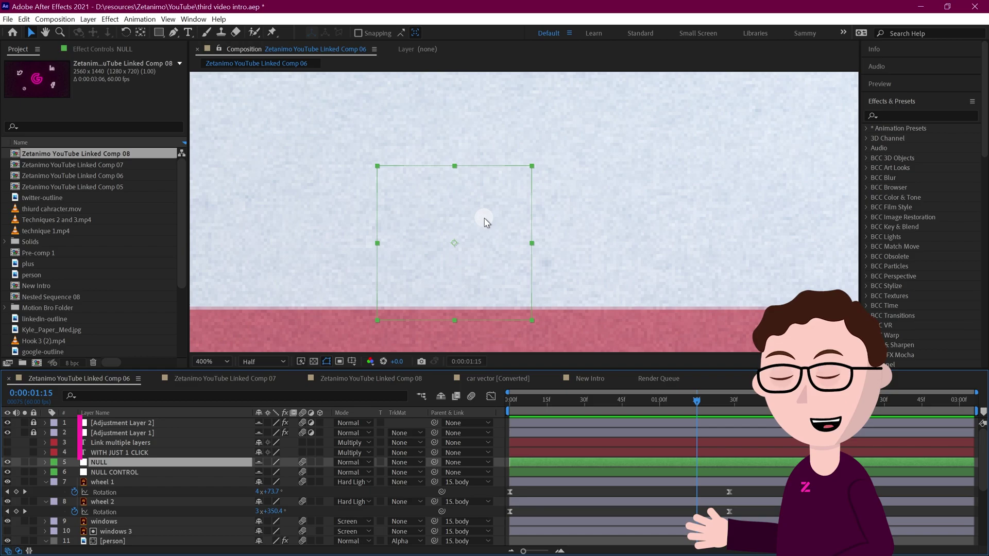
key(comma)
drag(487, 238, 557, 275)
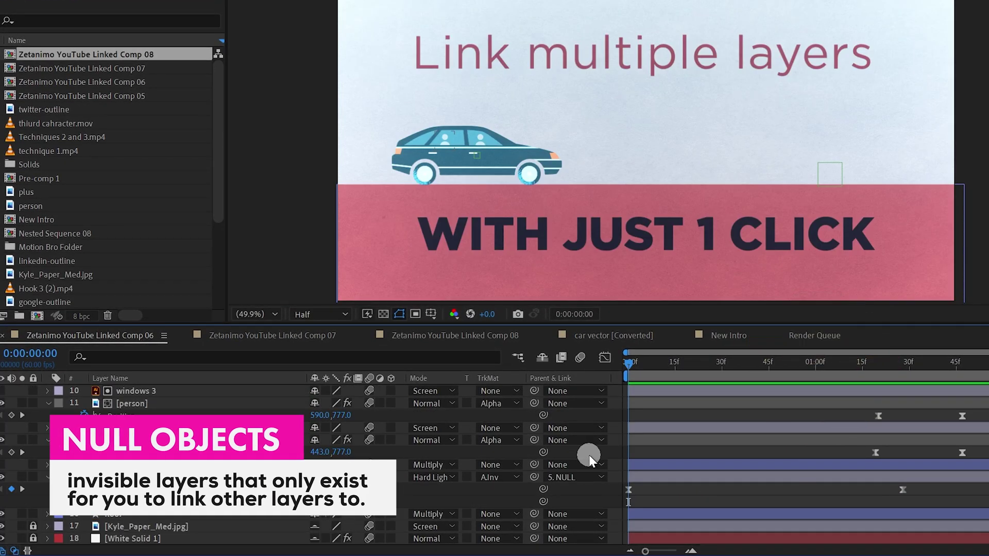
- Create a new null object in the Zetanimo YouTube Linked Comp 06 composition
right_click(590, 460)
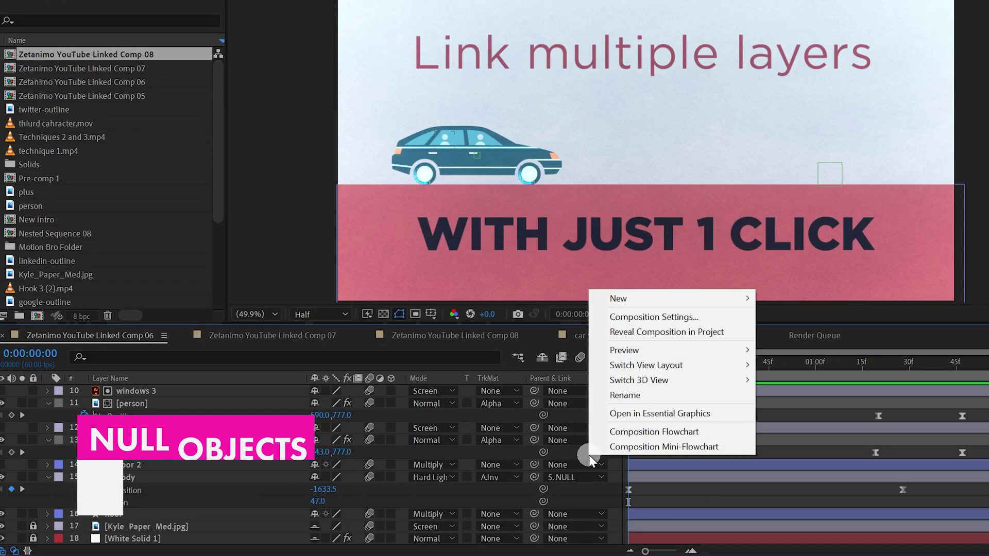
mouse_move(632, 303)
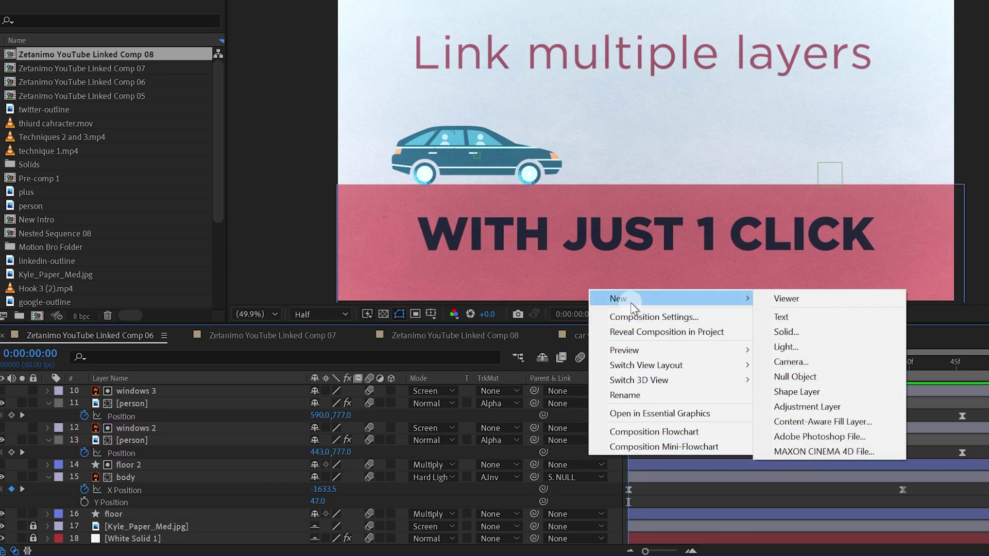
click(806, 378)
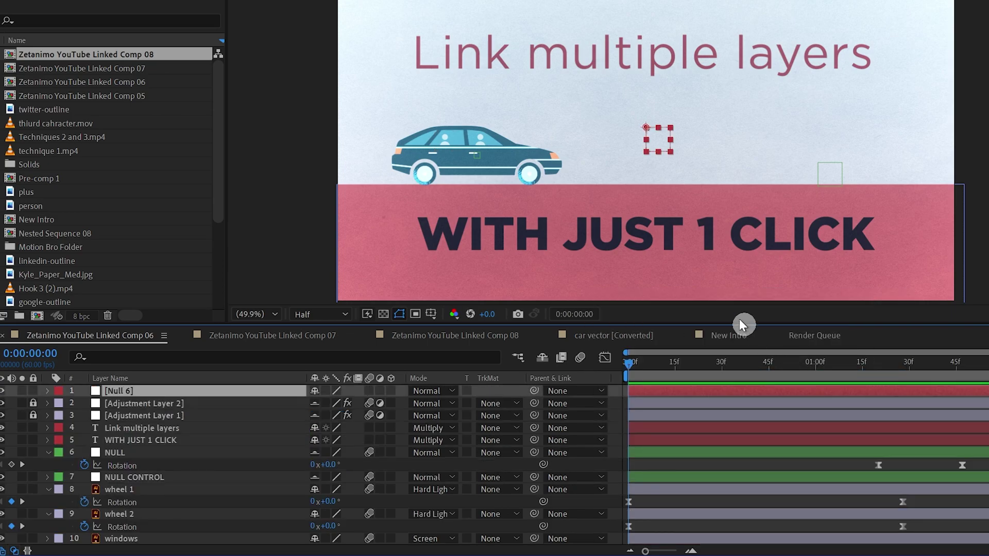
- Move the new null so its anchor point sits at the centre of the existing green NULL object
scroll(663, 137, up, 2)
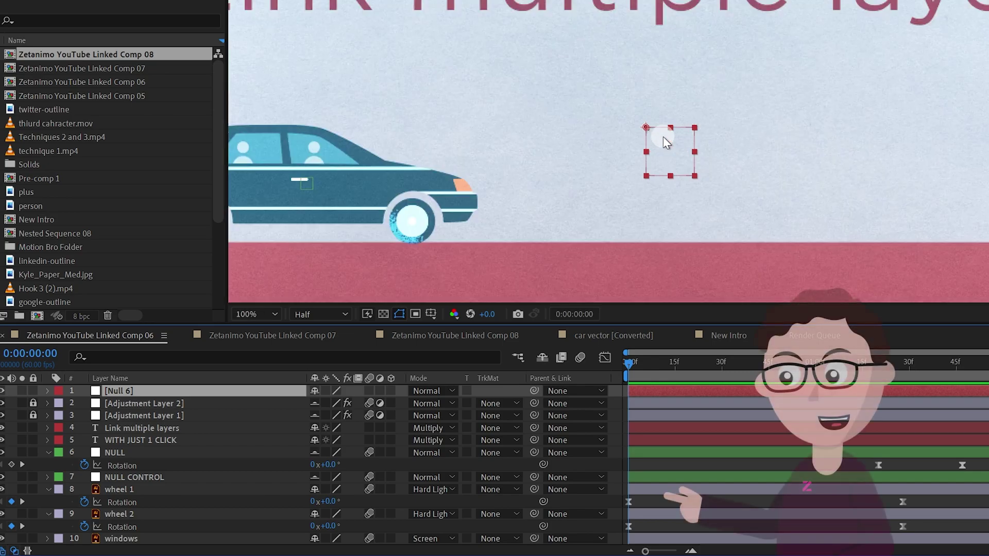
scroll(663, 137, down, 1)
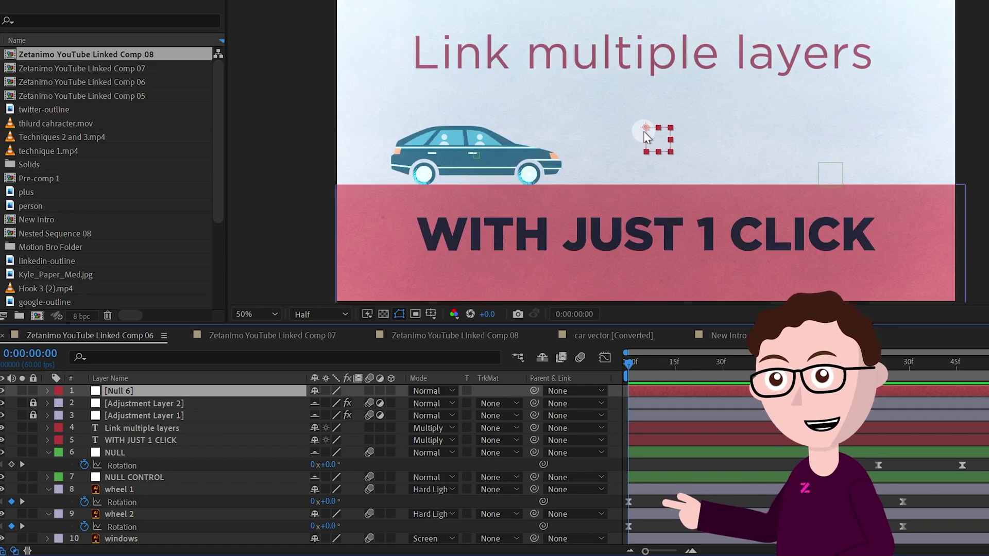
scroll(647, 136, up, 4)
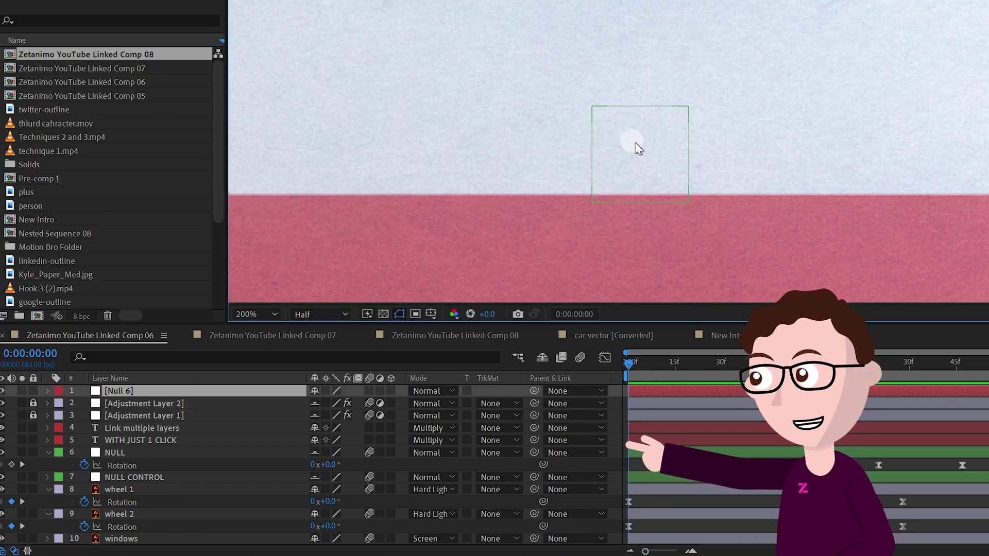
scroll(755, 165, down, 2)
drag(278, 44, 645, 143)
scroll(668, 149, up, 2)
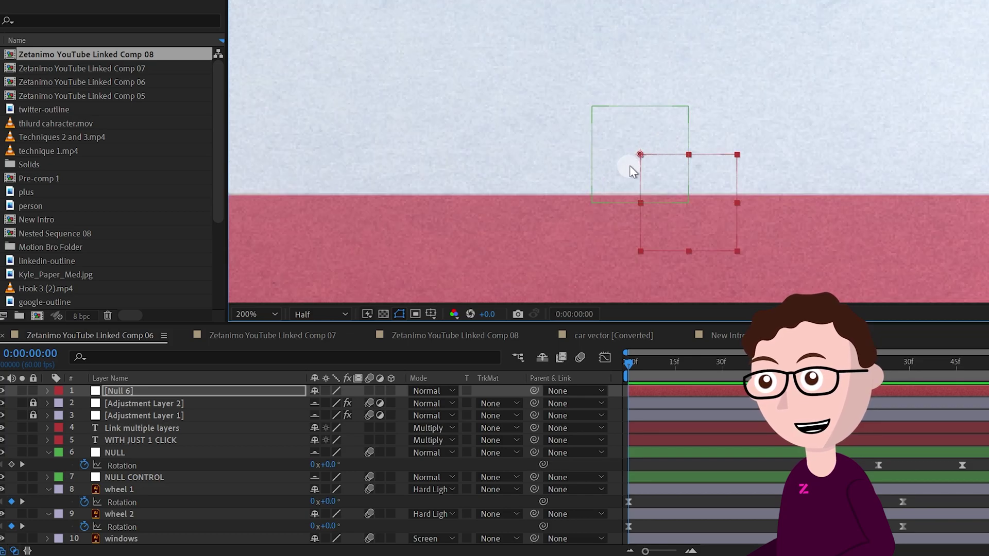
scroll(665, 147, down, 2)
- Rename the new null layer as Rotation
click(115, 391)
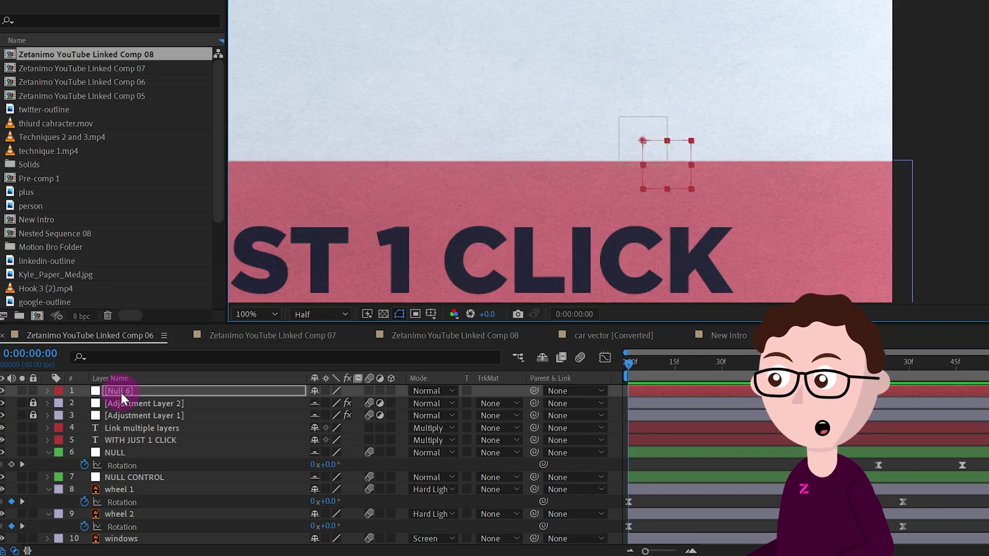
key(Return)
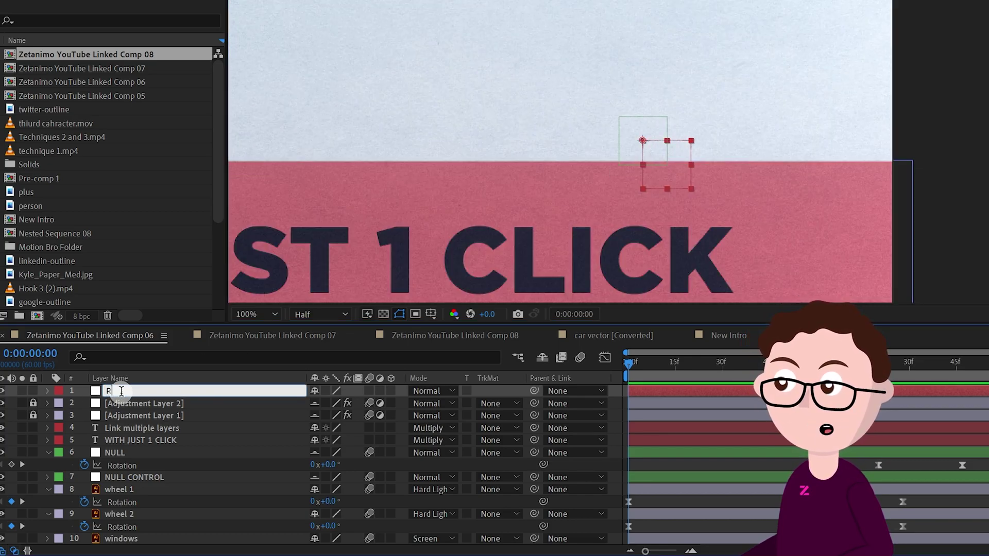
key(Return)
- Reveal the Rotation property of the new Rotation null, and preview the animation with the NULL layer selected
scroll(165, 468, down, 3)
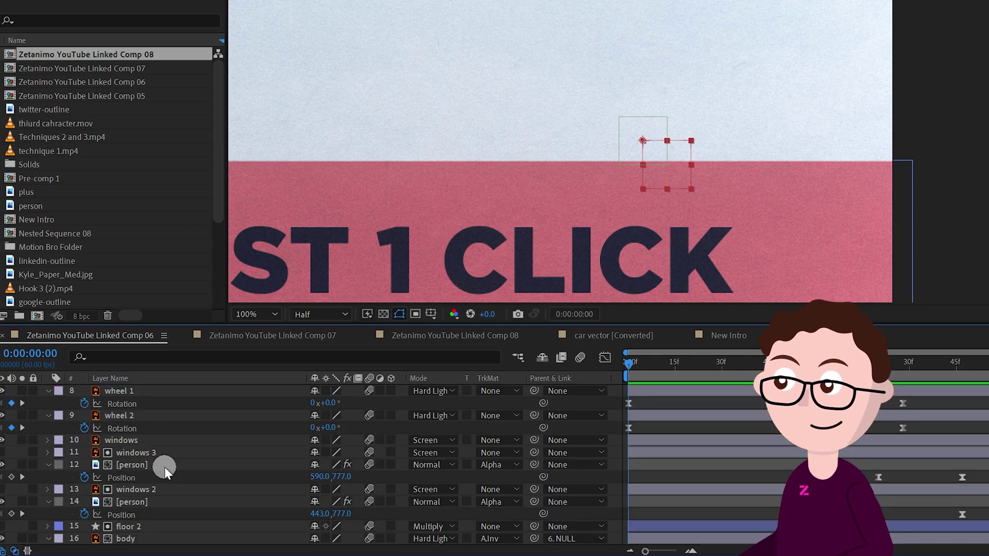
scroll(165, 468, up, 3)
key(r)
click(116, 466)
key(space)
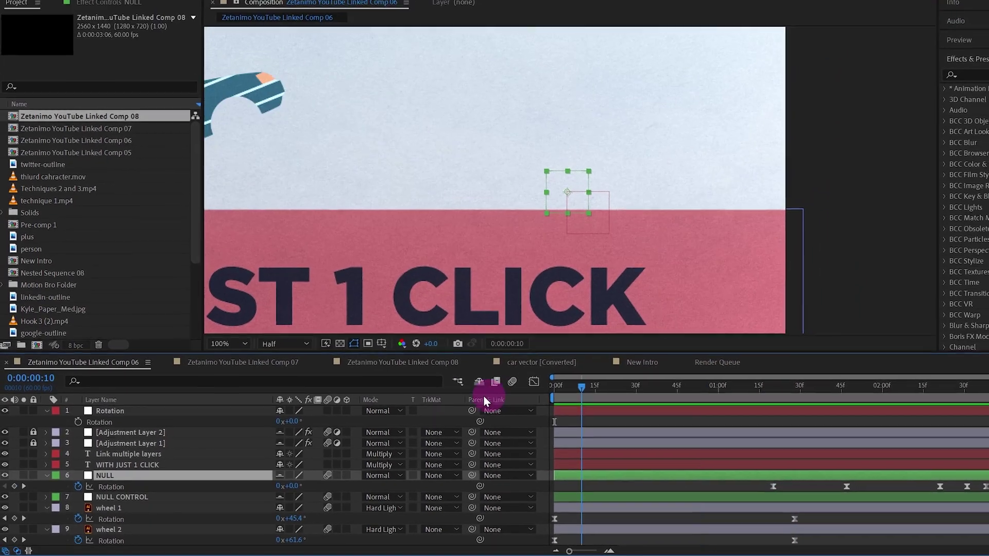
key(space)
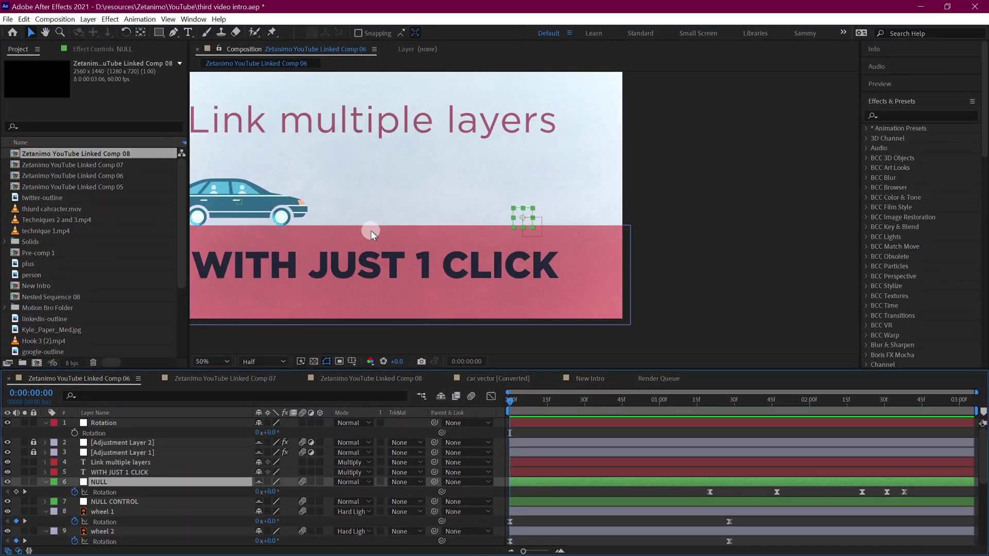
- Set the current time to 0:00:01:20 and copy all the Rotation keyframes of the NULL layer
click(721, 410)
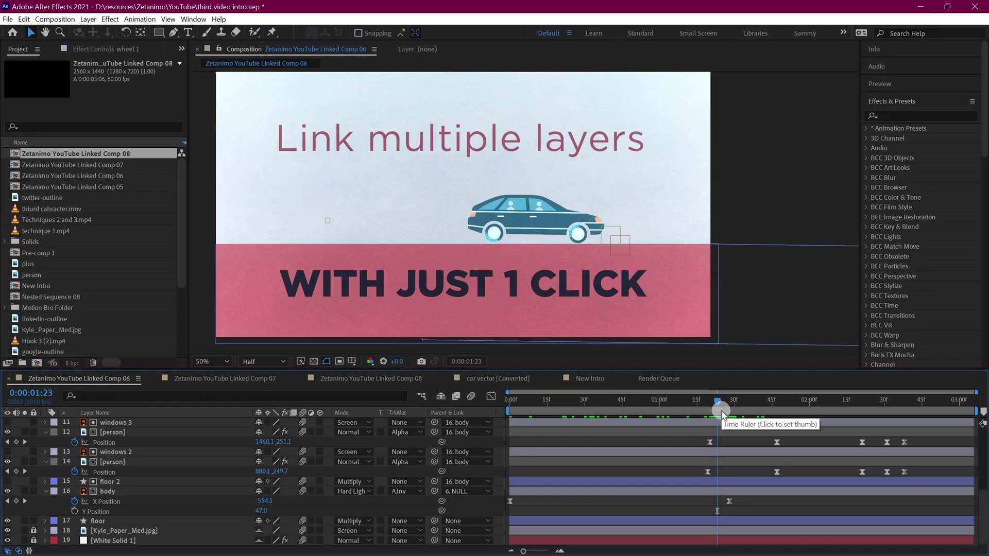
click(739, 432)
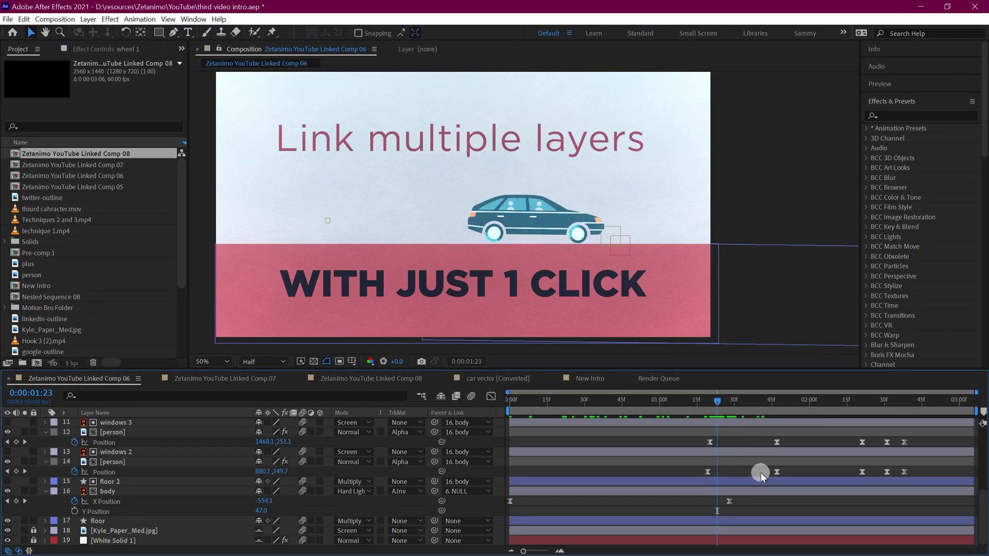
scroll(762, 473, up, 5)
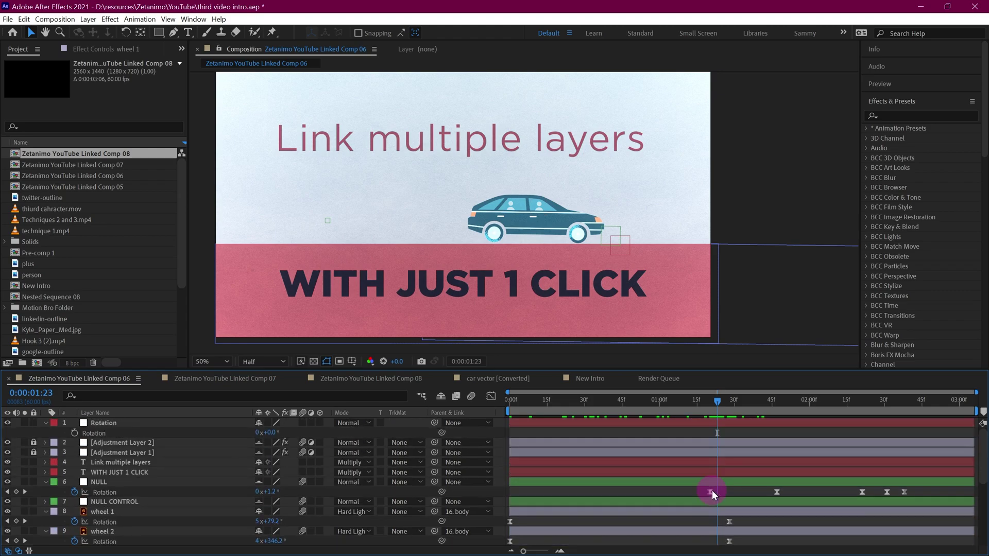
click(712, 490)
click(731, 490)
drag(718, 404, 711, 404)
drag(926, 491, 707, 499)
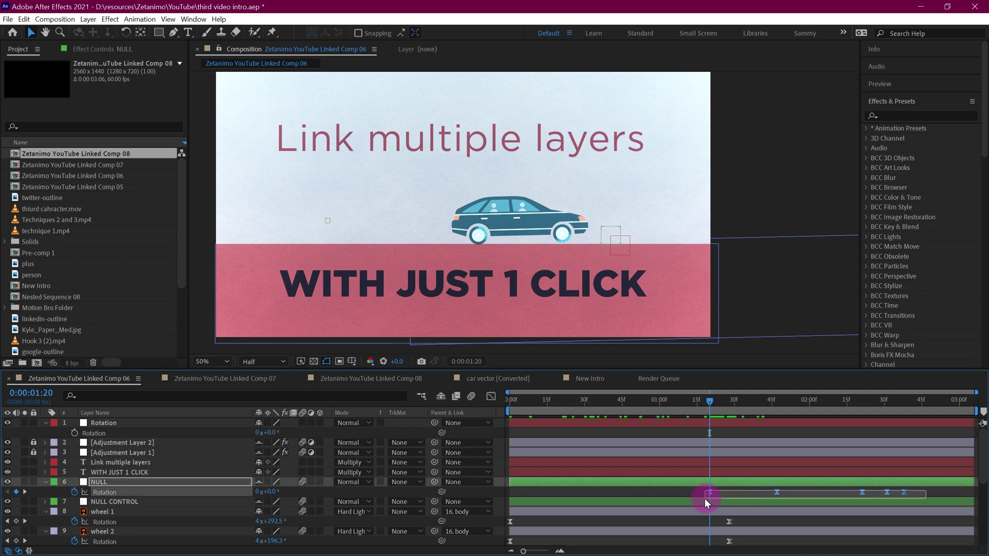
- Paste the copied rotation keyframes onto the Rotation null at 0:00:01:20 and check their alignment with the current time
click(119, 422)
scroll(613, 240, up, 4)
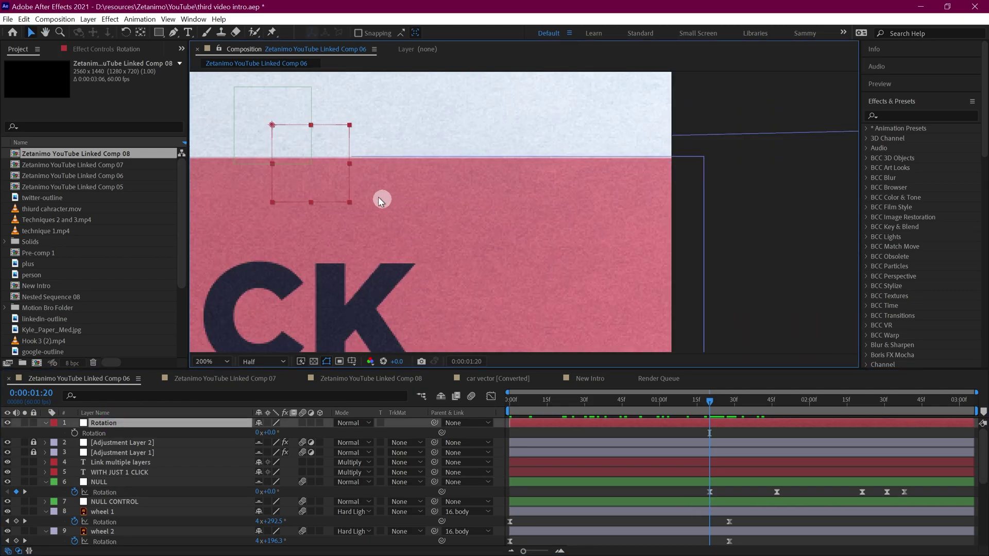
drag(386, 200, 570, 303)
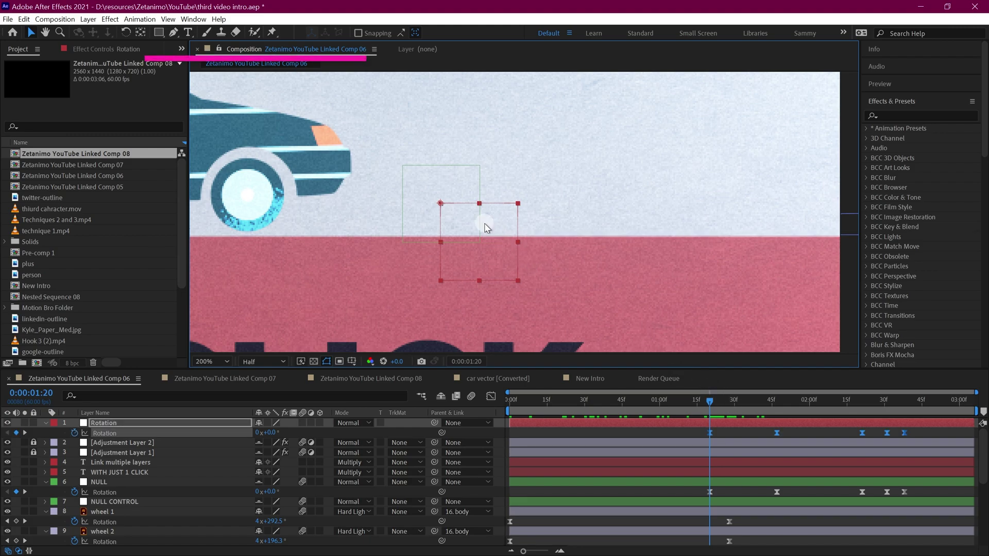
drag(709, 400, 706, 429)
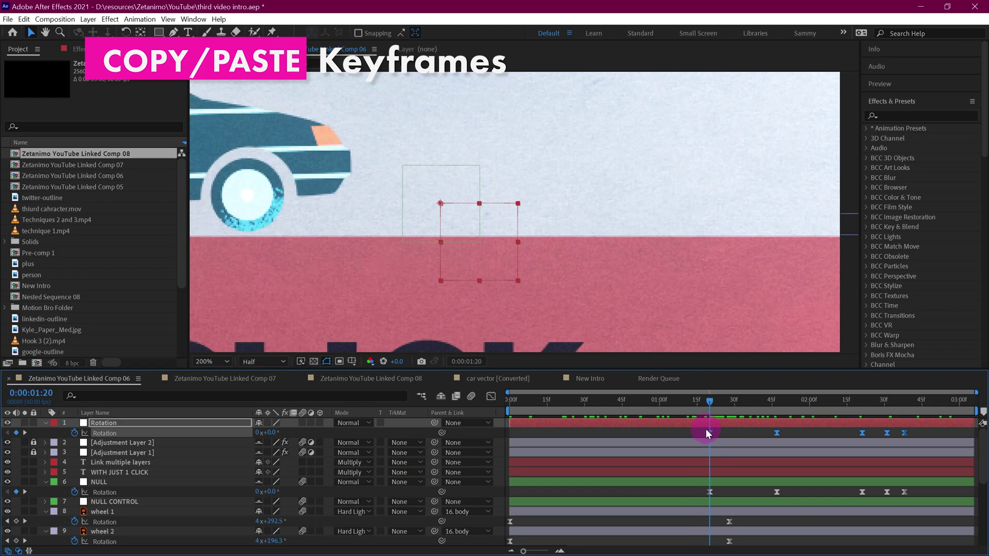
click(694, 431)
- Set the parent of the body layer to None
scroll(249, 493, down, 5)
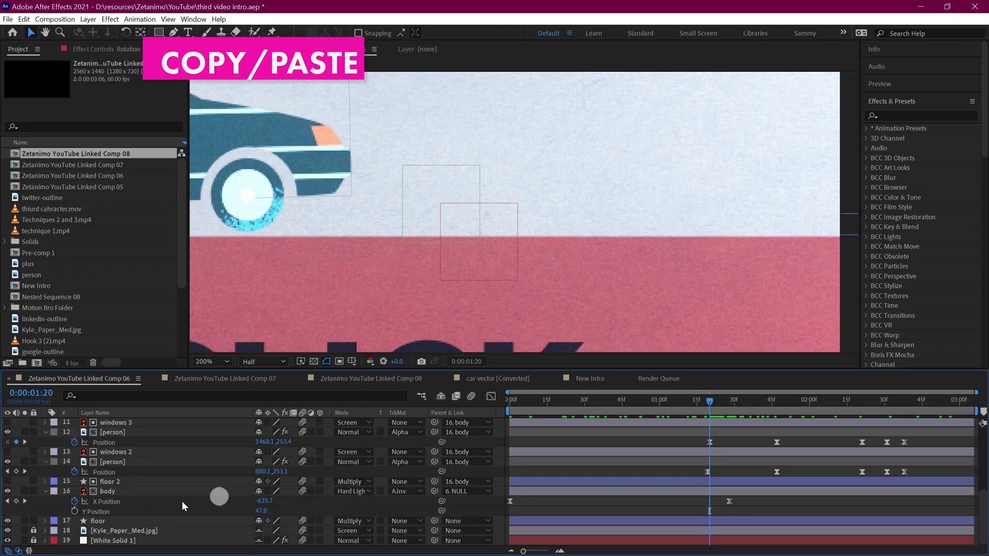
click(113, 494)
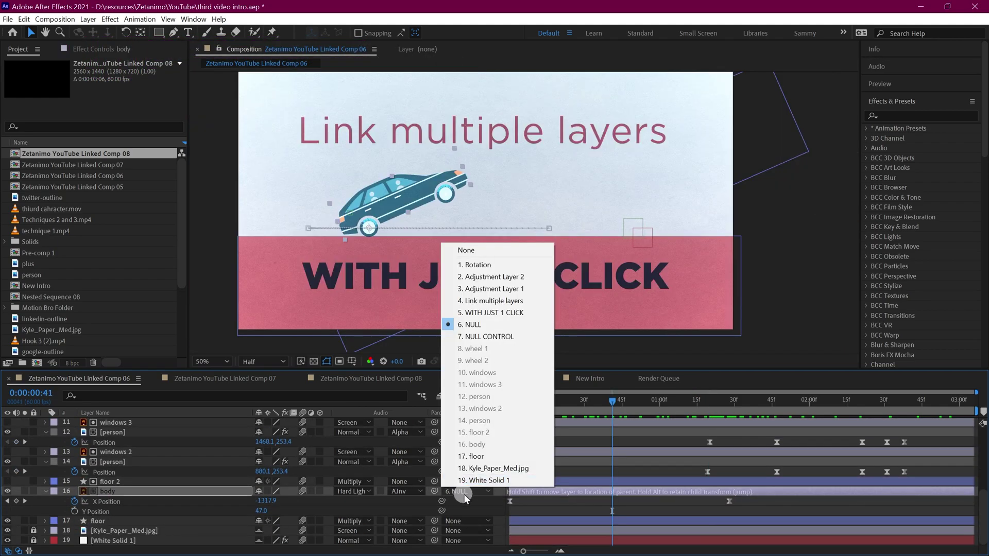
click(465, 492)
click(465, 491)
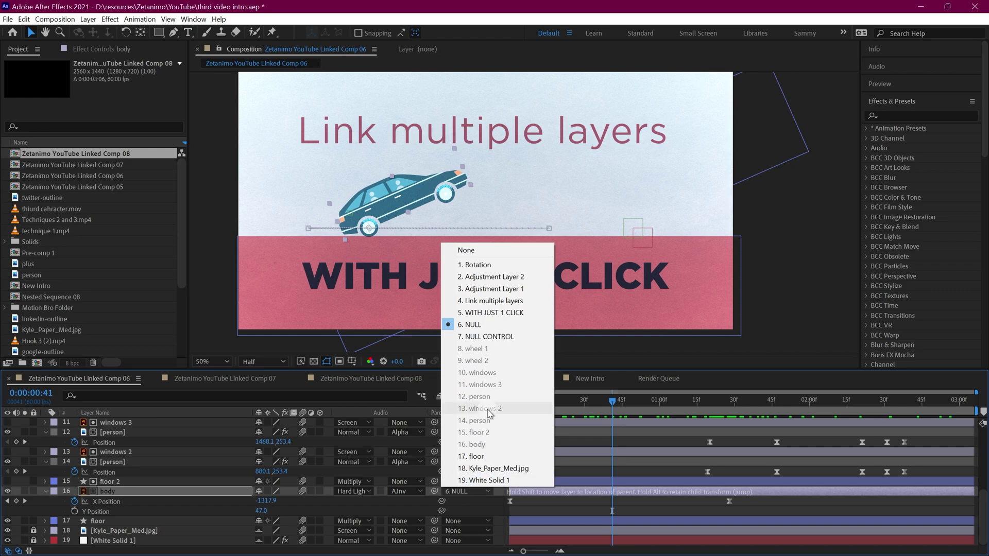
click(467, 251)
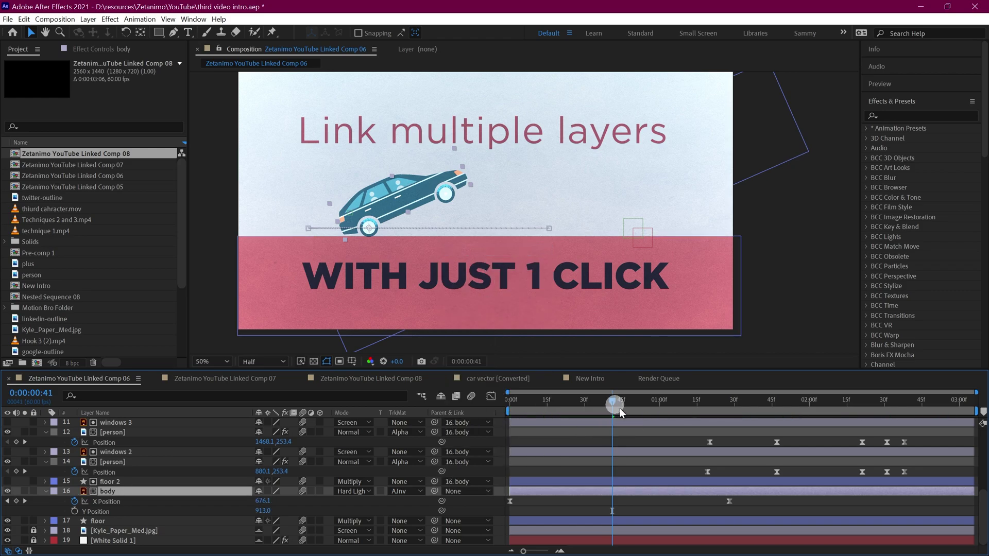
- Scrub the animation to 0:00:03:05 and examine where the nulls sit relative to the car's front wheel
scroll(773, 483, up, 3)
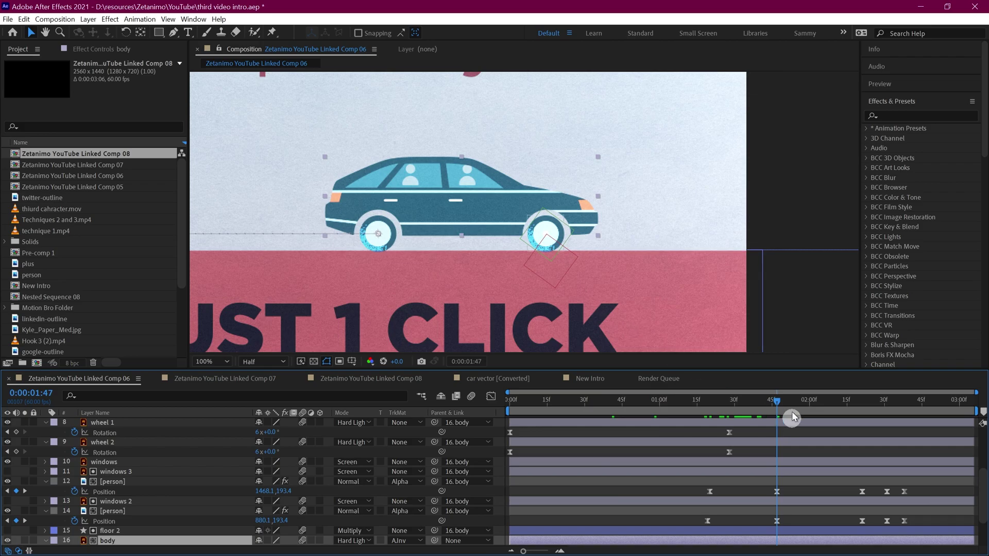
drag(793, 412, 972, 400)
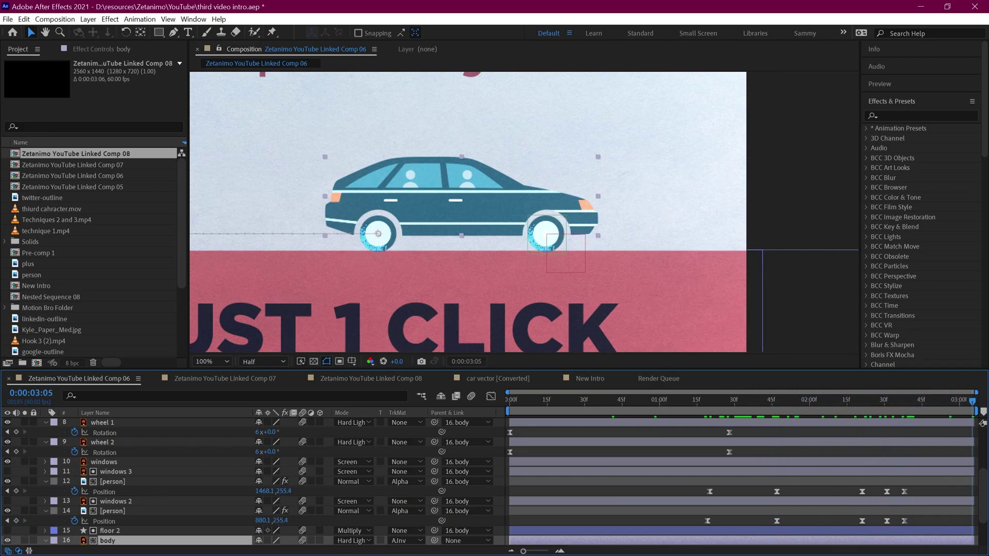
scroll(618, 248, up, 5)
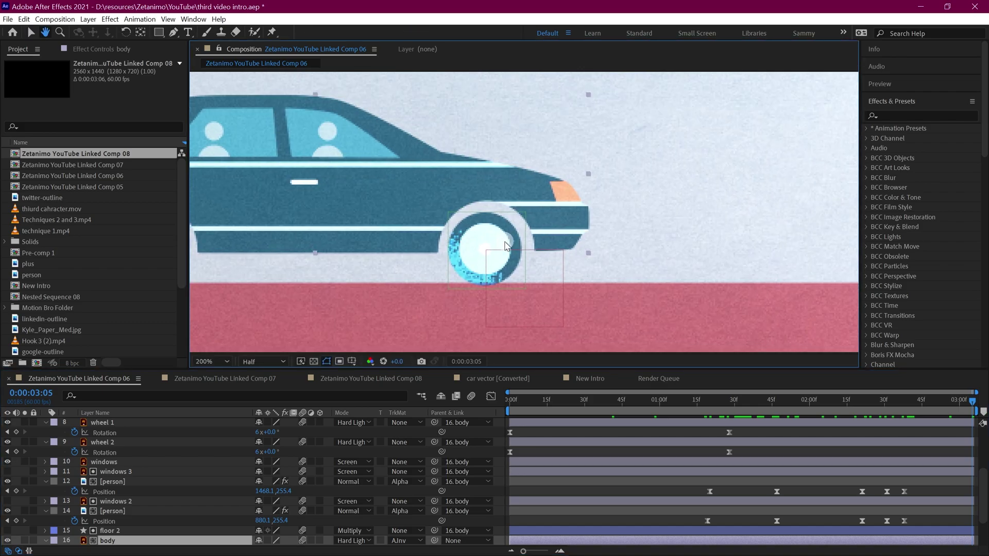
scroll(566, 200, down, 2)
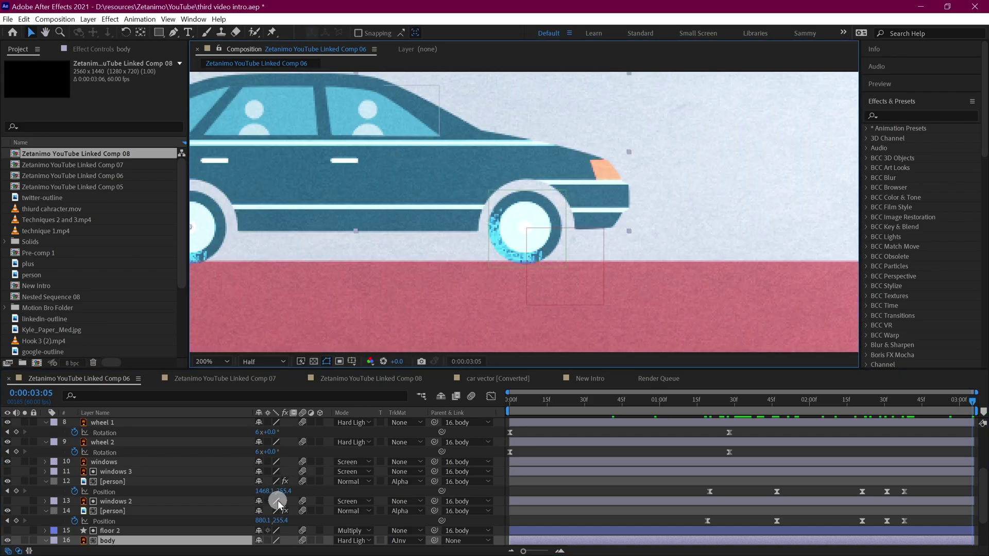
- Parent the body layer to the Rotation null and scrub through the animation to check how the car tilts around its wheels
drag(435, 544, 121, 426)
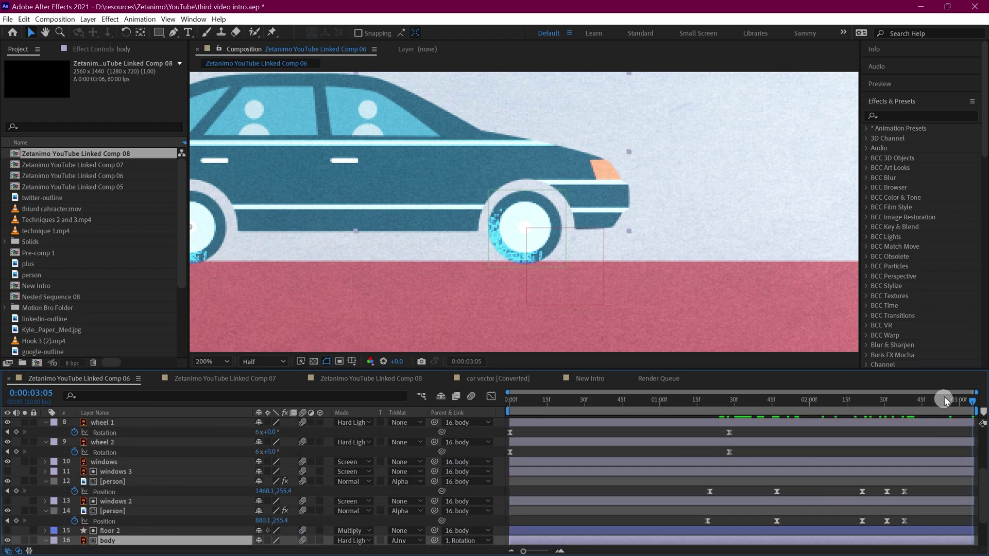
drag(968, 403, 697, 425)
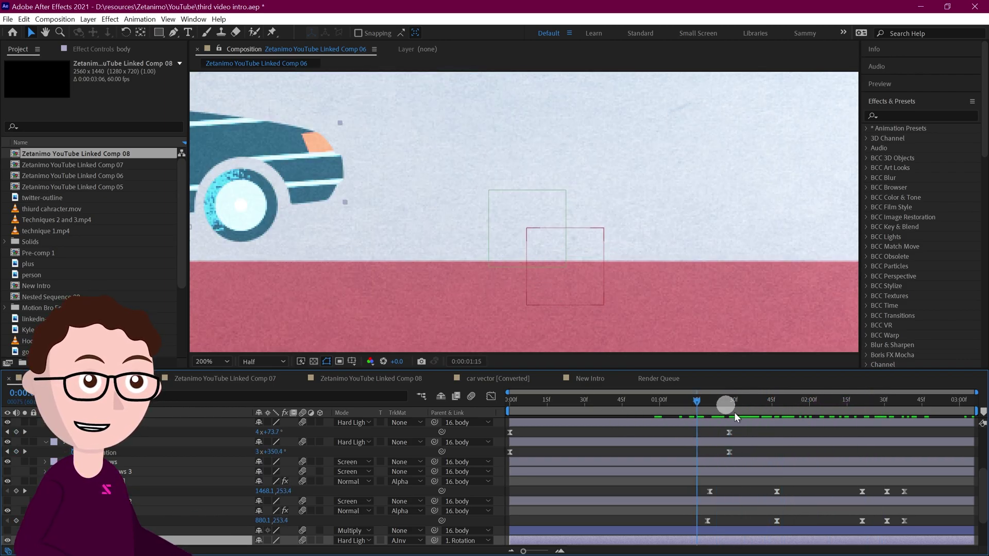
click(533, 267)
drag(701, 403, 859, 397)
scroll(773, 304, down, 1)
middle_click(624, 244)
scroll(824, 443, up, 5)
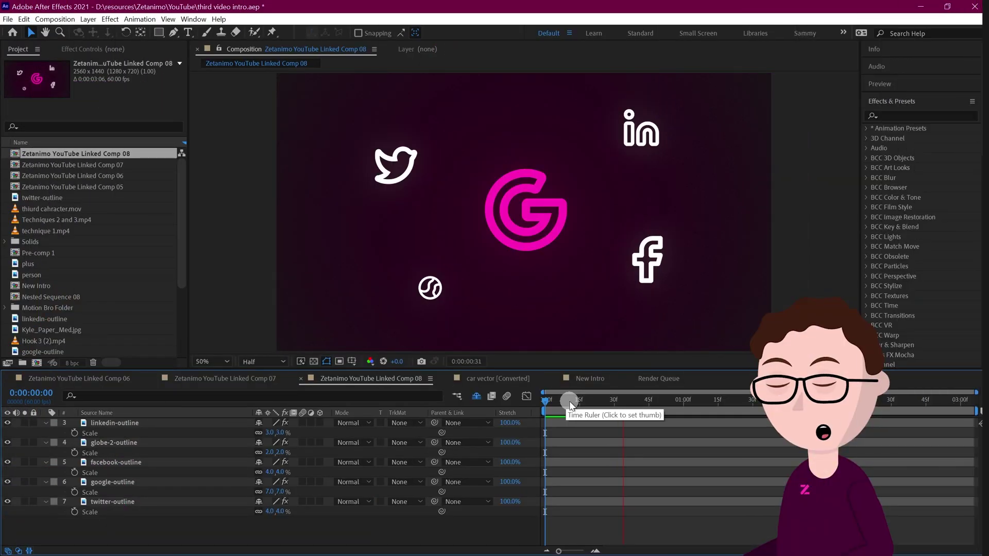
- Try scaling up the google-outline layer by itself at the start of the composition, and undo the change
drag(569, 402, 515, 403)
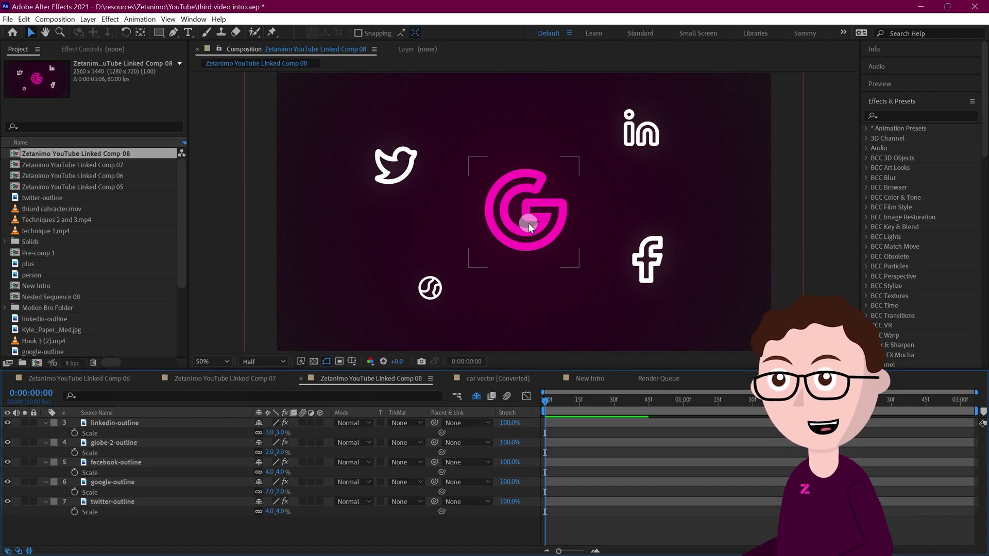
click(556, 248)
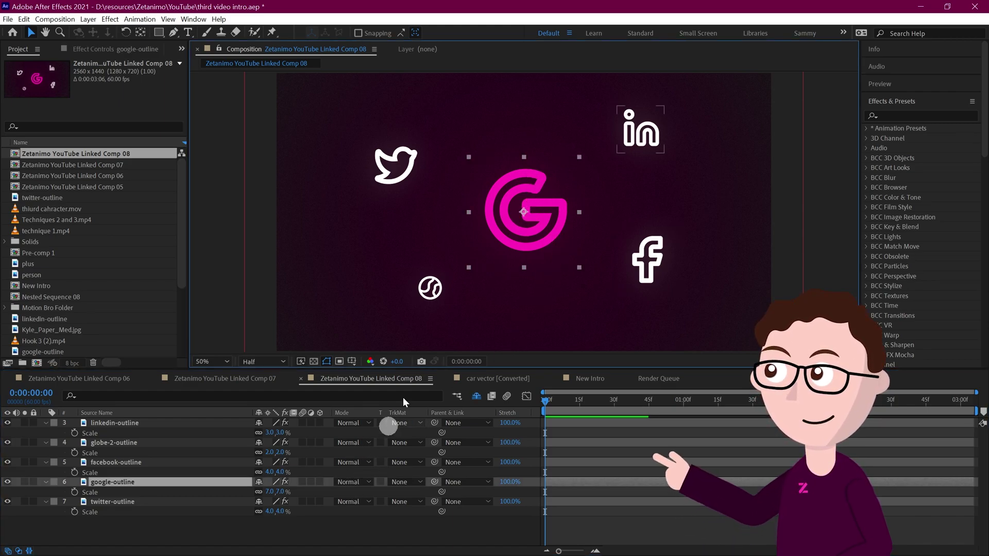
drag(269, 491, 346, 513)
key(ctrl+z)
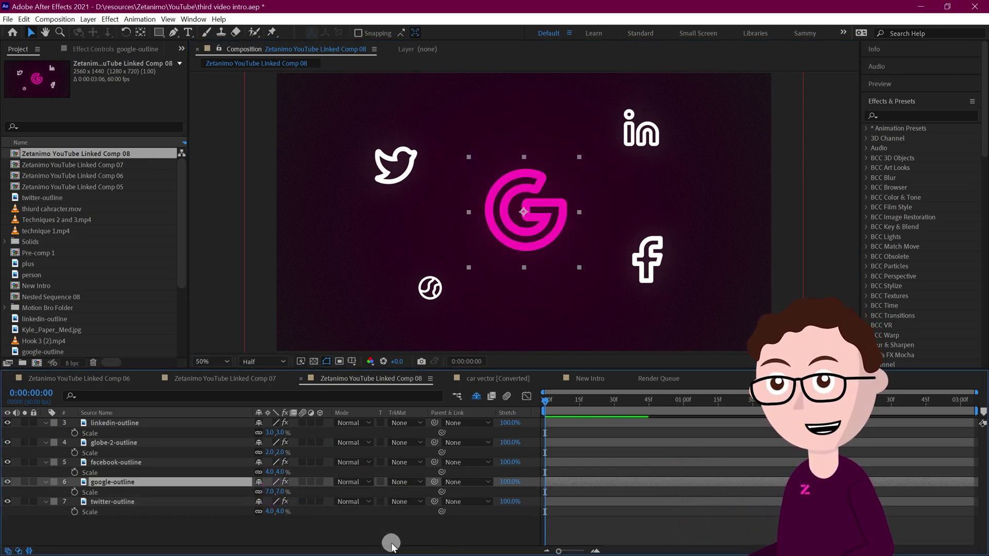
drag(269, 494, 273, 493)
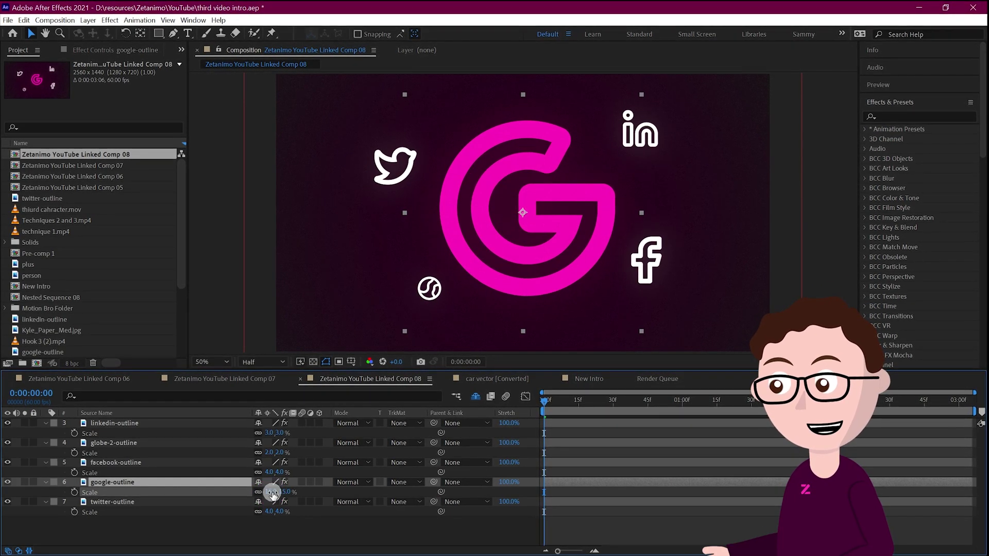
key(ctrl+z)
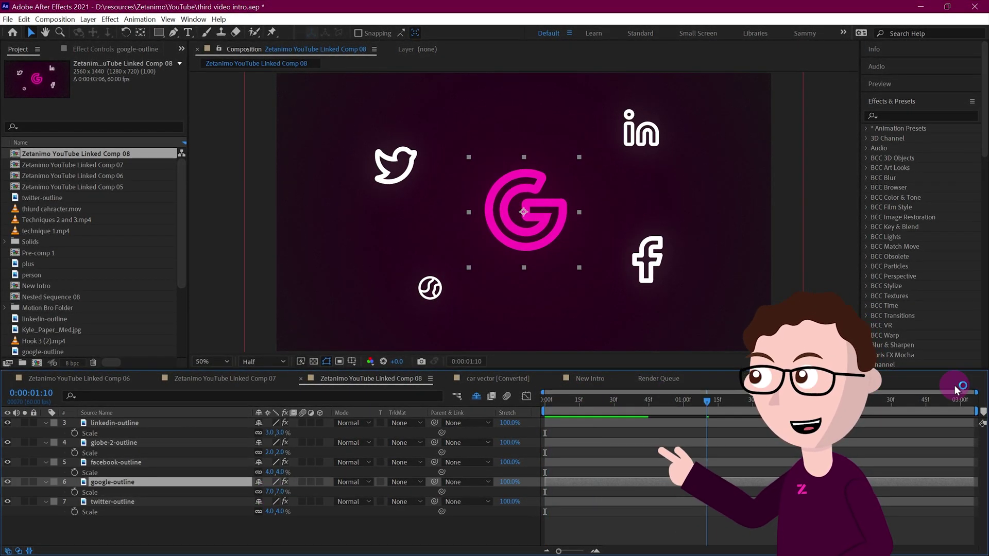
- Try scaling all five icon layers, from linkedin-outline to twitter-outline, together at the start of the composition
key(Home)
click(117, 422)
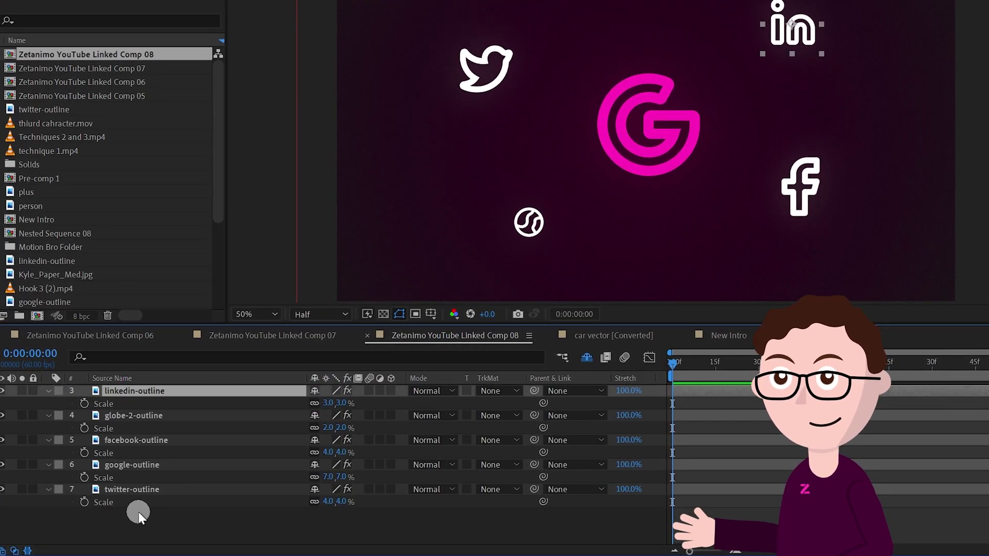
shift+click(147, 487)
drag(328, 454, 413, 523)
click(413, 524)
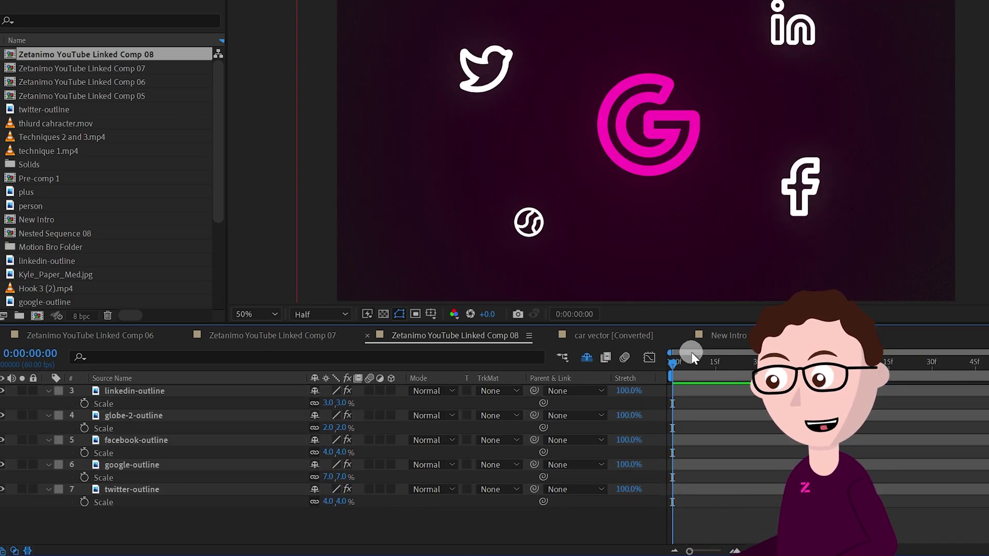
- Move the twitter-outline layer directly above google-outline in the layer stack
click(130, 464)
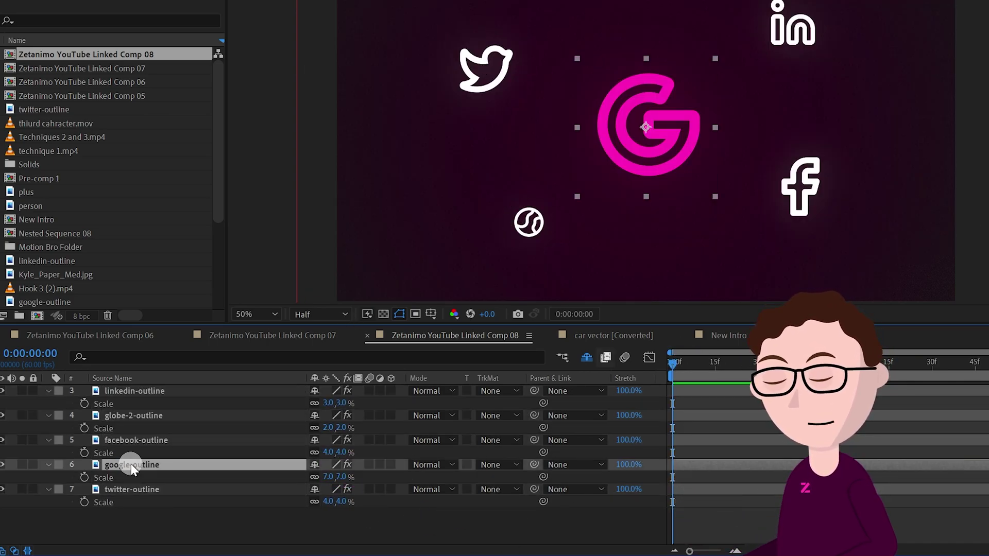
click(134, 390)
drag(131, 490, 134, 460)
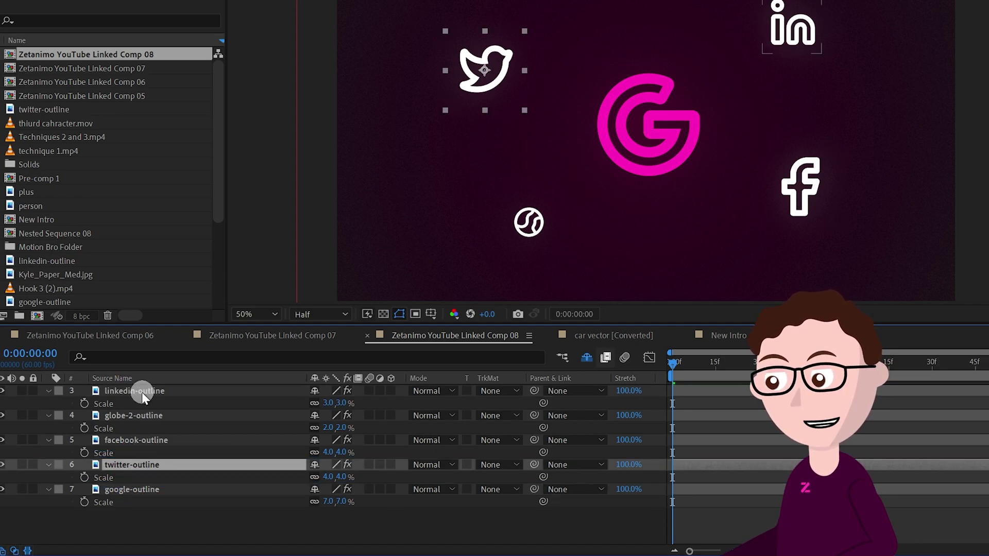
- Parent the linkedin, globe-2, facebook and twitter outline layers to google-outline
click(143, 392)
shift+click(142, 464)
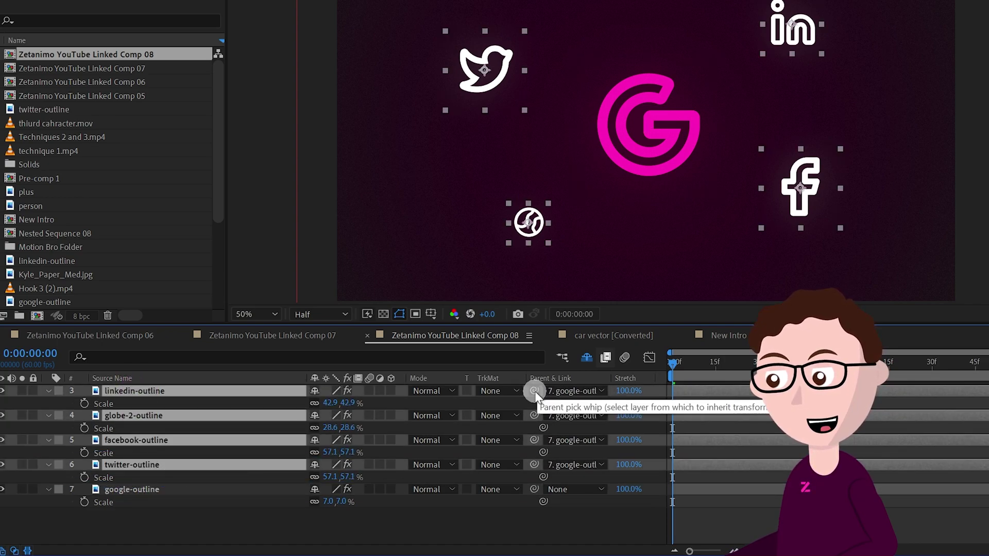
- Animate the google-outline layer's Scale from 0:00:00:00, preview the linked icons, and try changing the google-outline scale
click(134, 488)
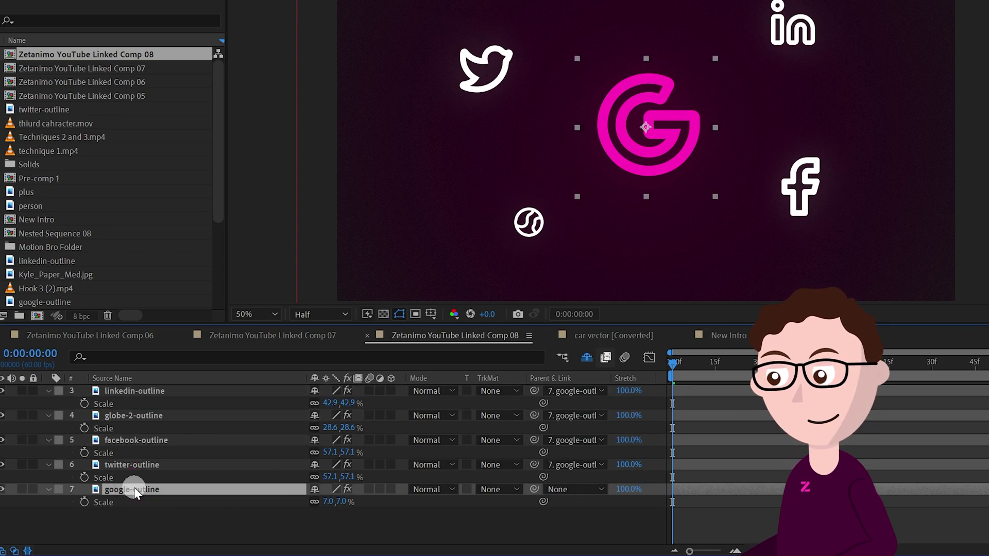
key(space)
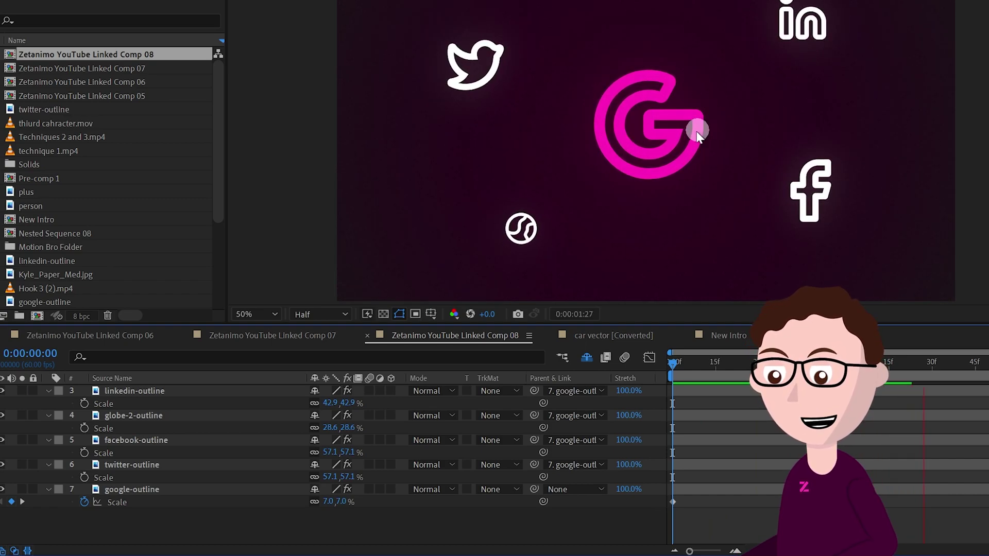
drag(696, 363, 669, 363)
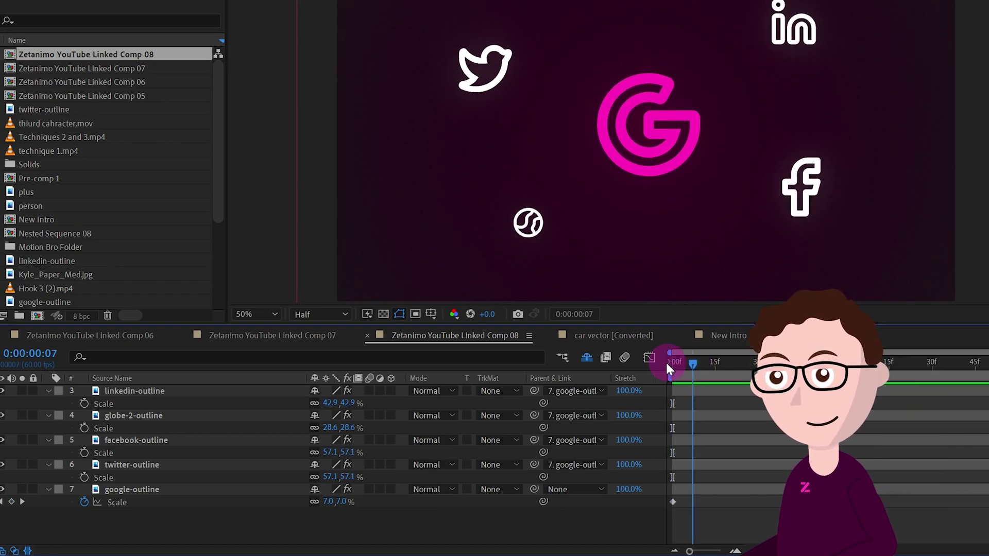
click(156, 492)
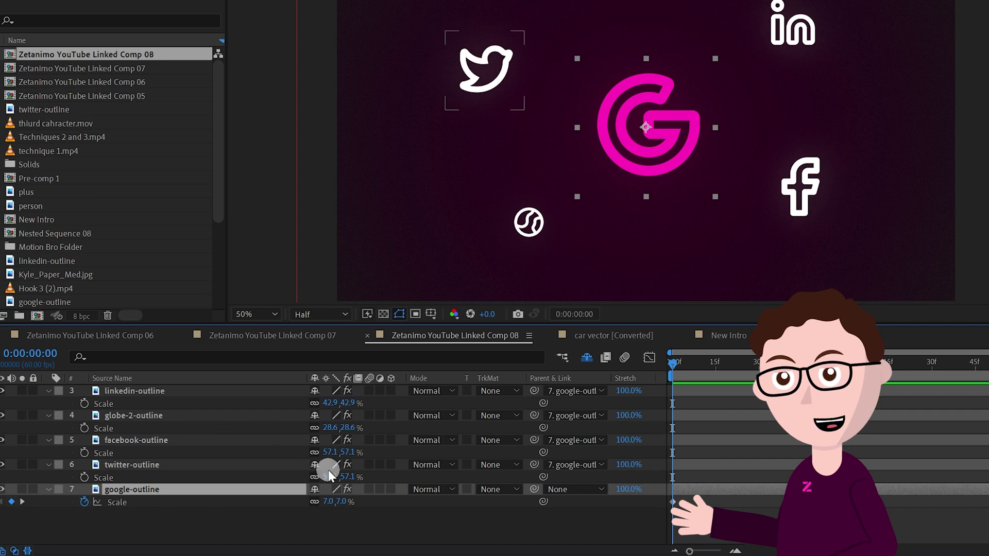
drag(328, 508, 361, 513)
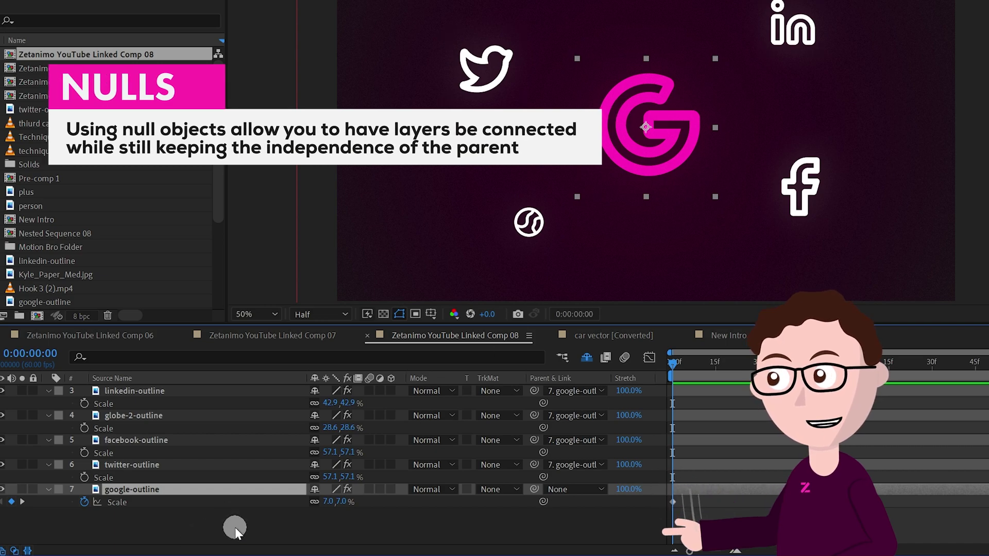
- Undo the google-outline scale keyframes and the parenting of the other icon layers to it
key(ctrl+z)
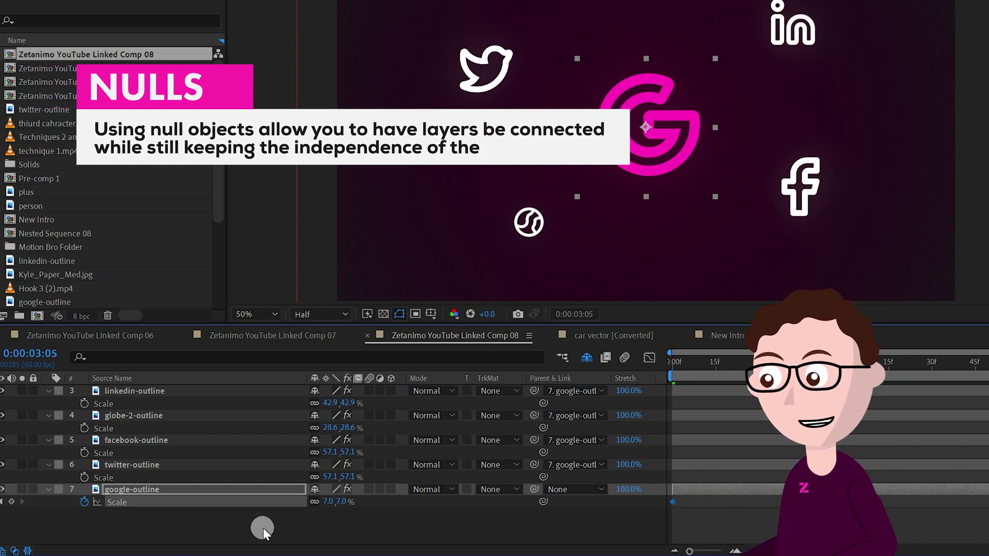
key(ctrl+z)
key(ctrl+z)
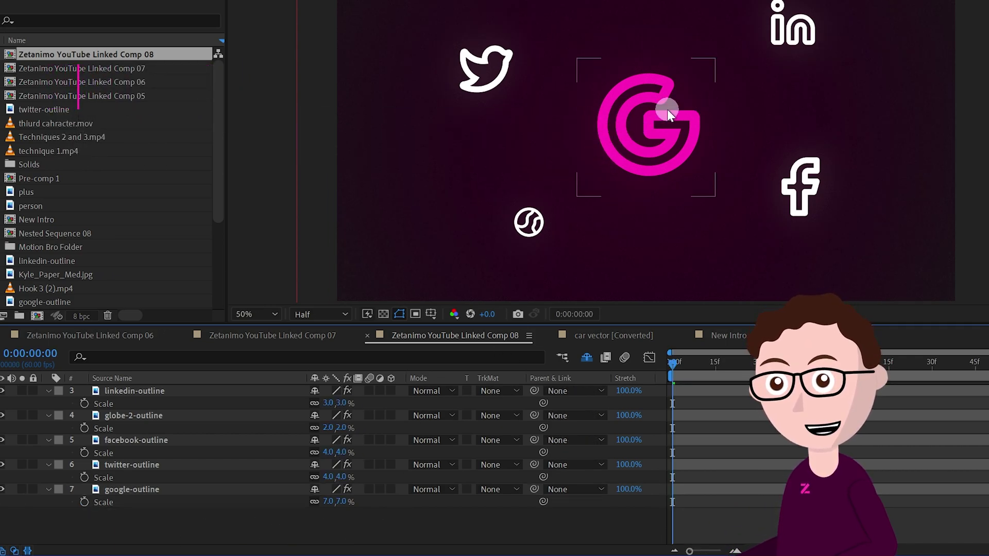
right_click(478, 529)
mouse_move(585, 374)
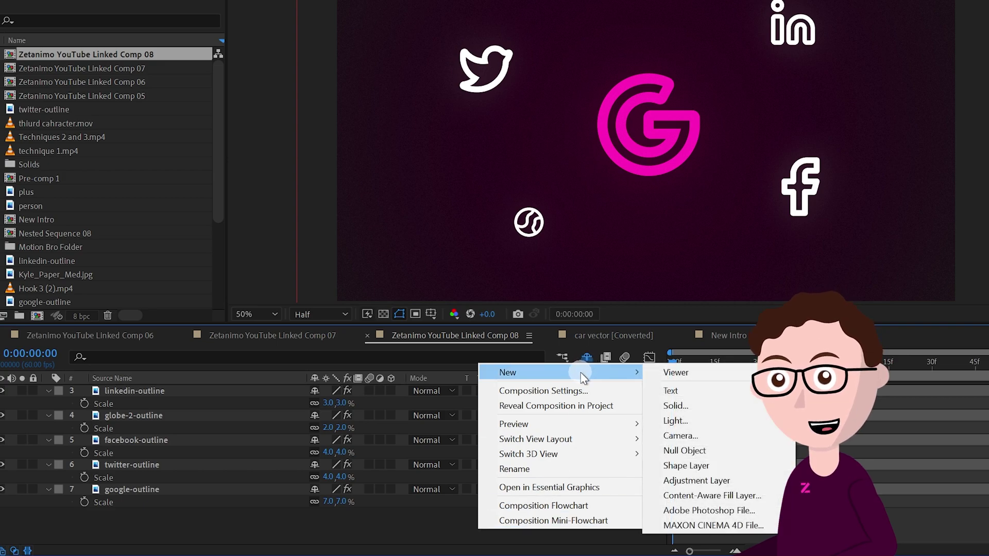
click(396, 513)
- Add a new null object to the icons composition
right_click(478, 526)
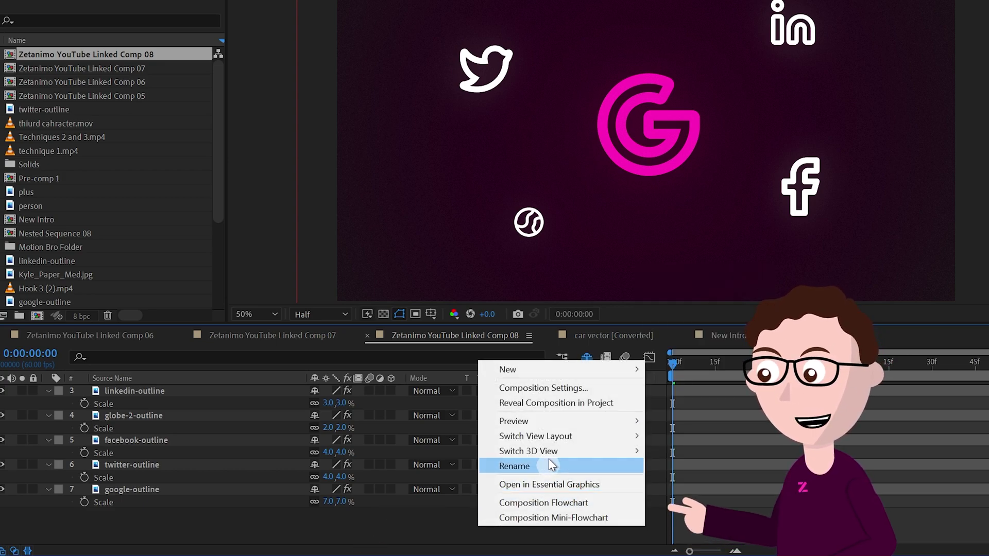
mouse_move(530, 373)
click(702, 448)
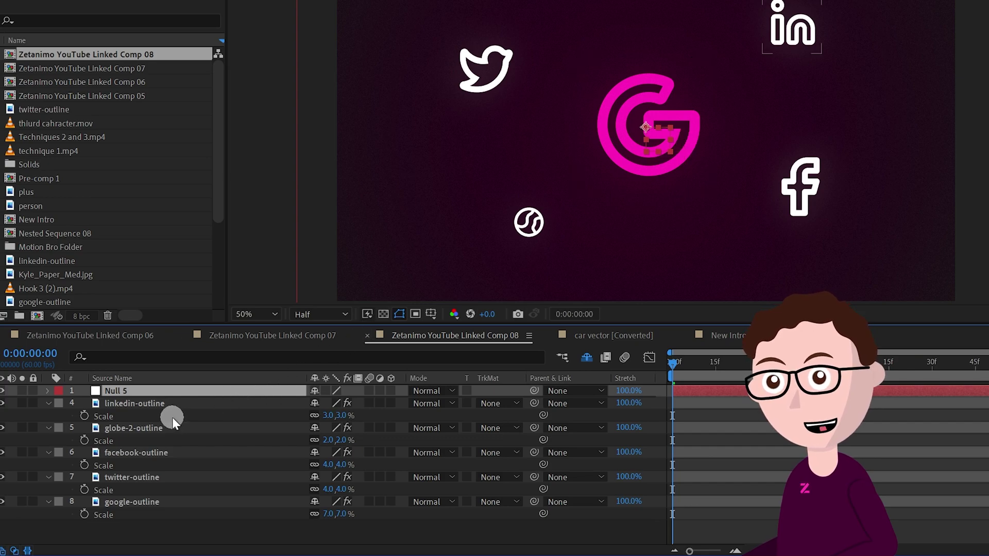
- Parent all five icon layers, from linkedin-outline to google-outline, to the new null
click(175, 404)
shift+click(159, 503)
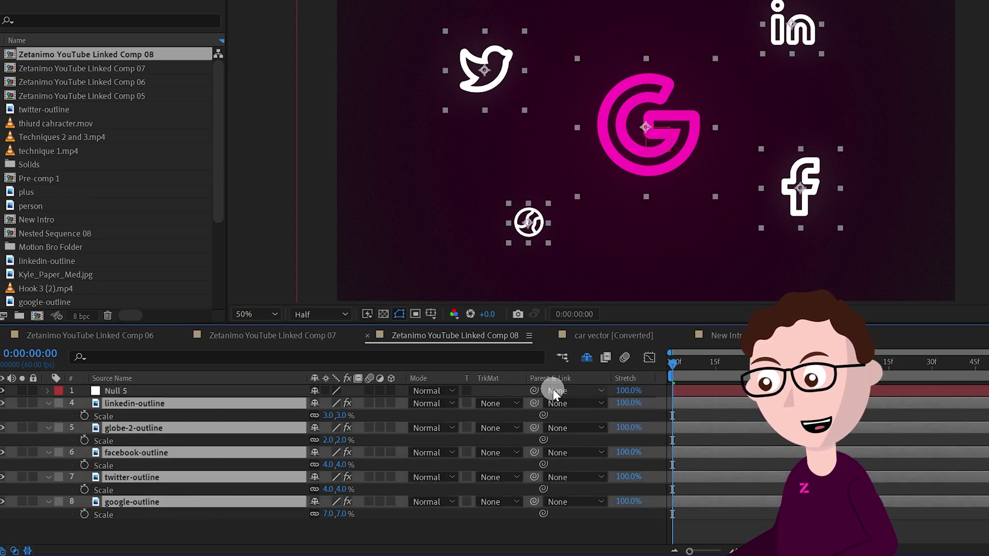
drag(537, 404, 156, 394)
- Keyframe the null's Scale at the start of the composition and increase it at 0:00:03:05
click(159, 393)
key(s)
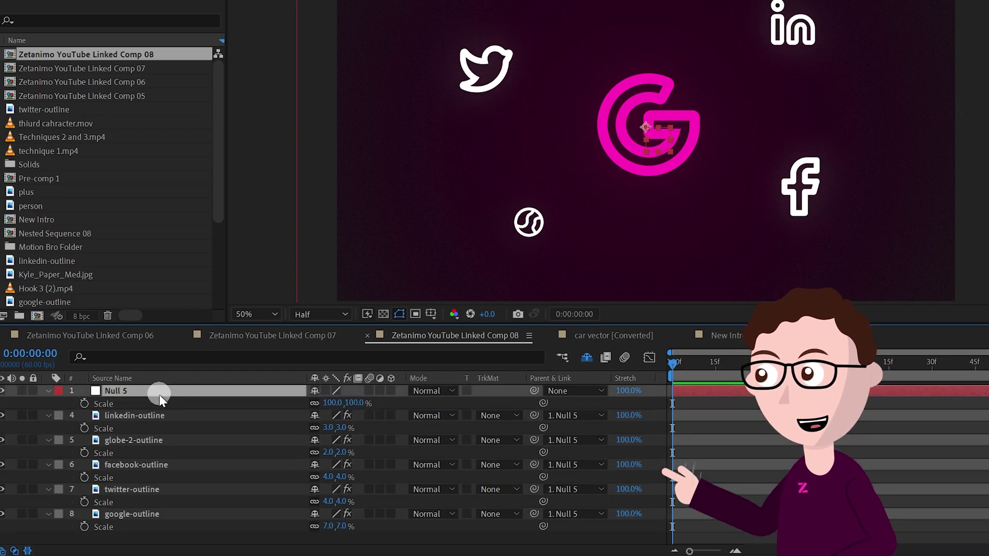
click(85, 404)
drag(917, 402, 974, 402)
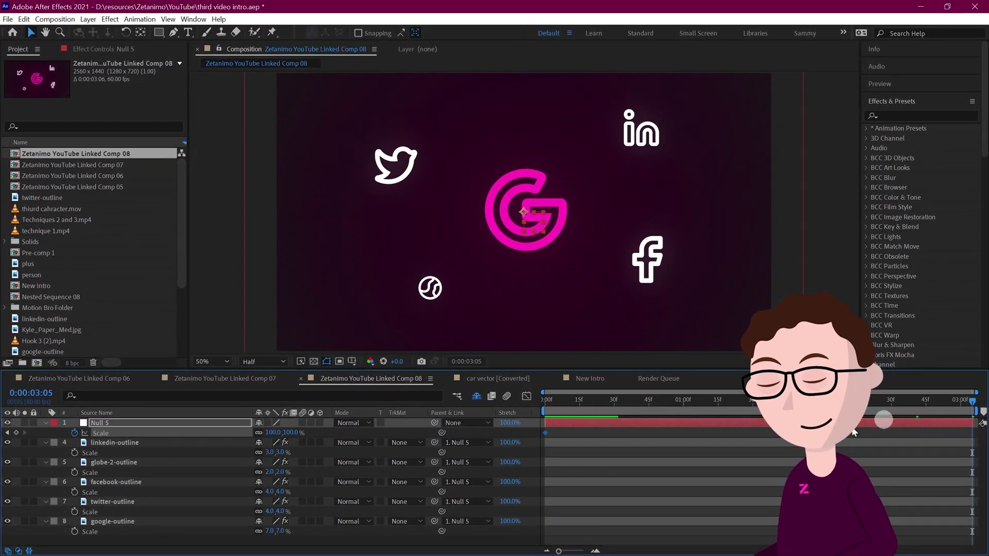
drag(269, 433, 280, 433)
- Preview the null-driven icon scaling from the start of the composition
key(Home)
key(space)
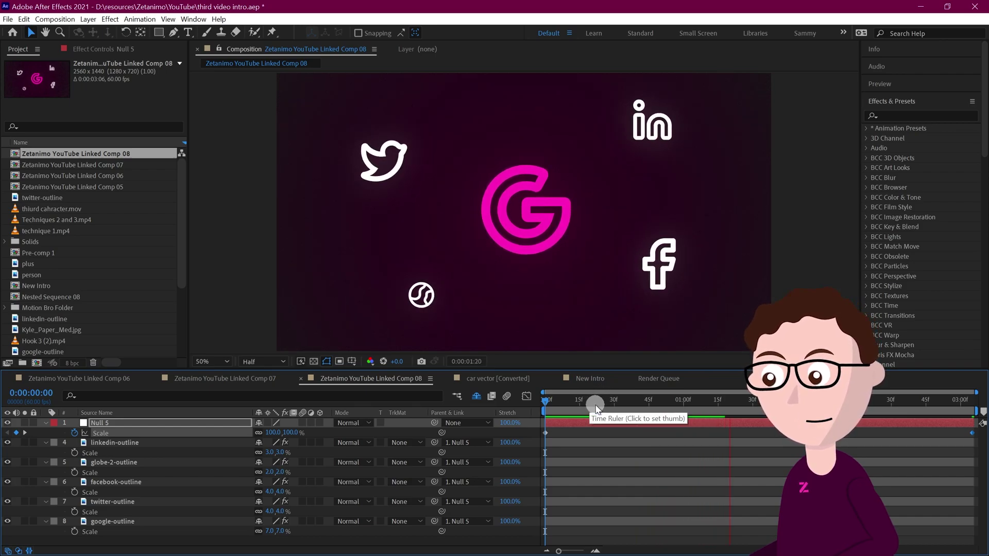
key(space)
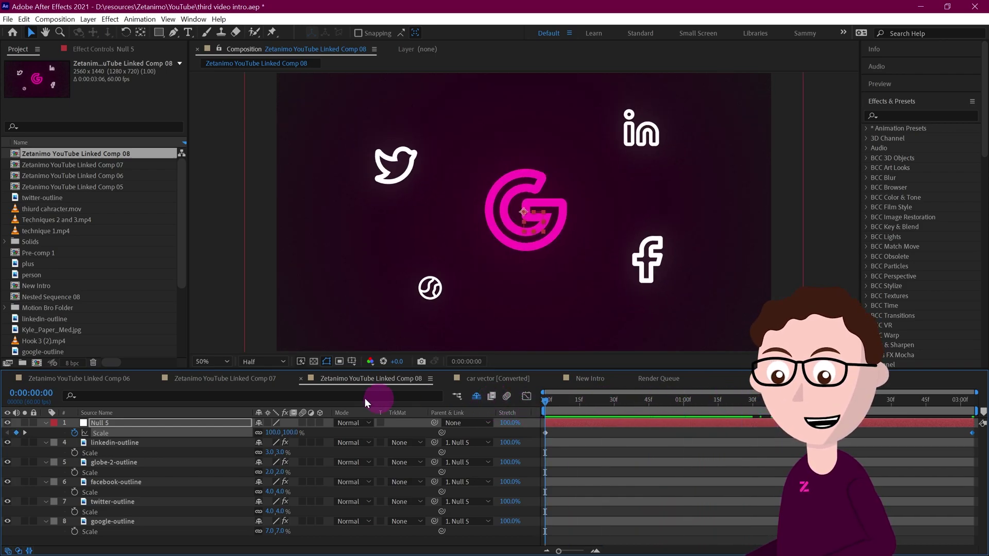
- Keyframe the google-outline layer's Scale at 0:00:00:00 and set it to 5% at 0:00:02:00
click(143, 521)
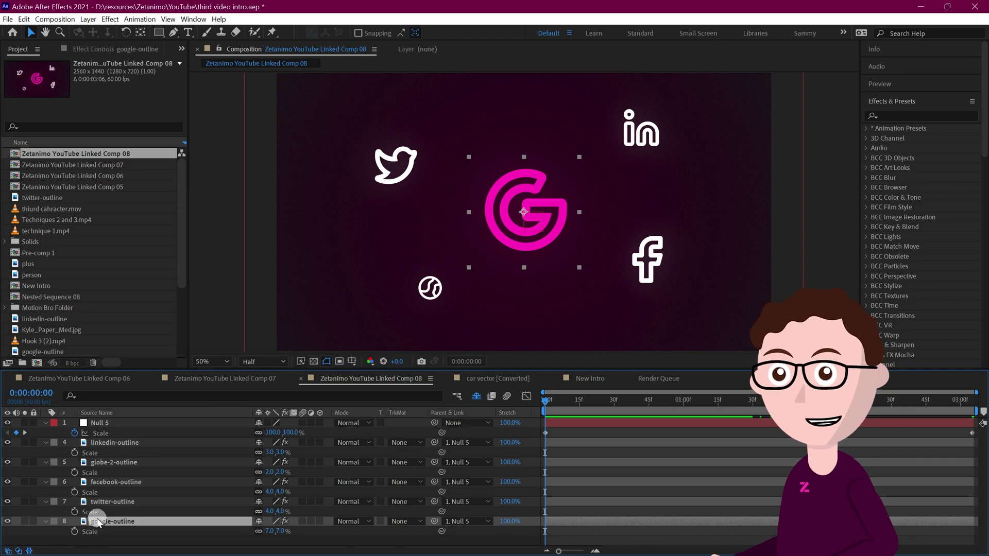
click(74, 532)
drag(566, 400, 820, 402)
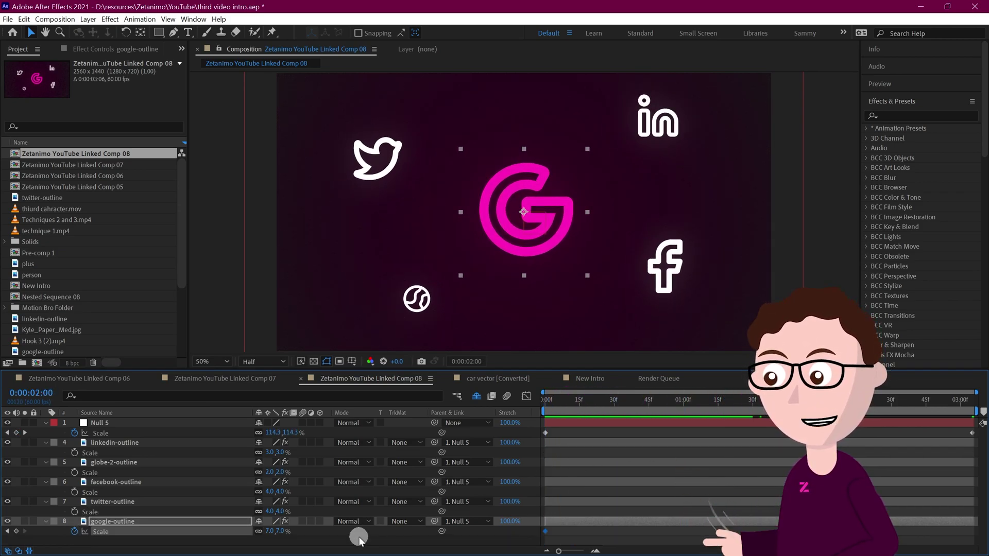
text(5)
key(Return)
- Ease the google-outline layer's Scale keyframes and move the second one to the end of the composition
click(511, 547)
click(824, 543)
drag(821, 532, 975, 531)
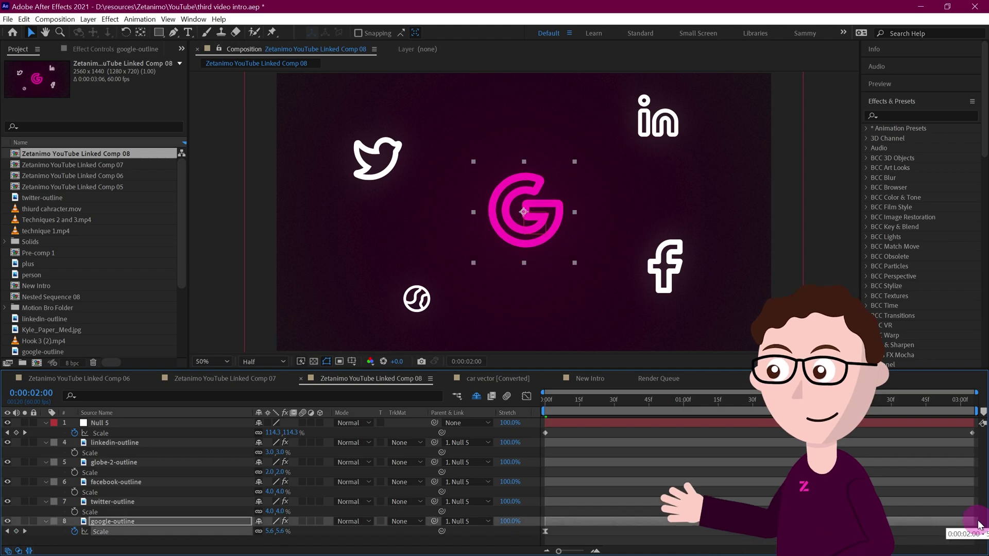
- Preview the icon animation from the start and examine the google-outline scale curve in the Graph Editor
drag(820, 402, 533, 397)
key(space)
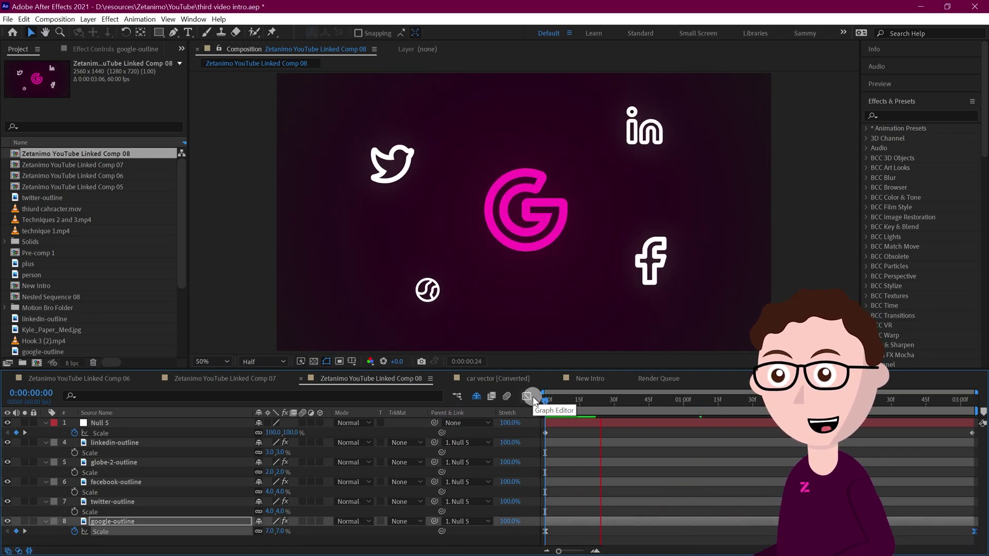
click(533, 397)
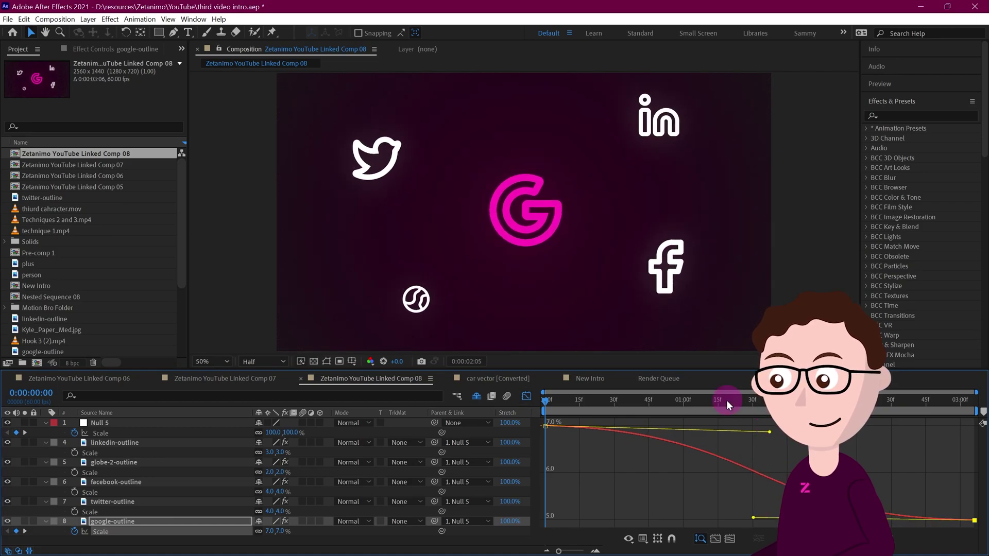
key(space)
click(526, 397)
- Delay the google-outline layer's first Scale keyframe slightly and preview the animation
click(592, 531)
drag(546, 532, 599, 529)
key(space)
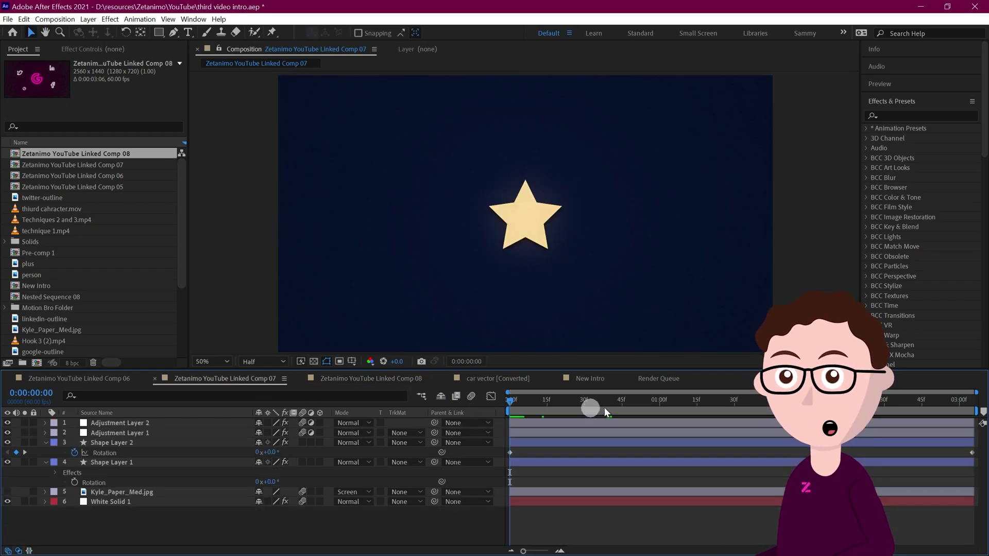
- Preview the star's rotation animation in Zetanimo YouTube Linked Comp 07
key(space)
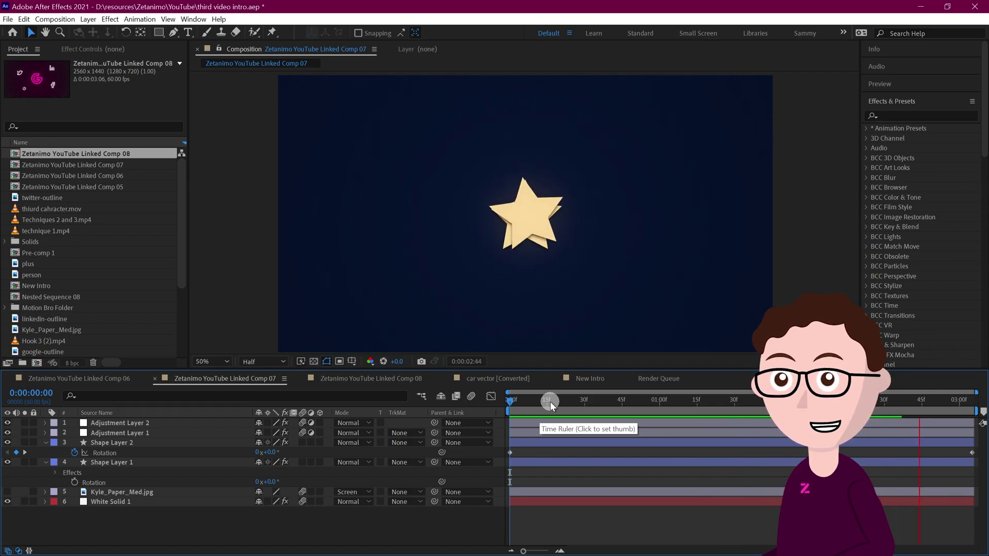
- Try parenting Shape Layer 1 to Shape Layer 2 at 0:00:00:26, scrub the rotation and undo the link
click(387, 401)
click(125, 470)
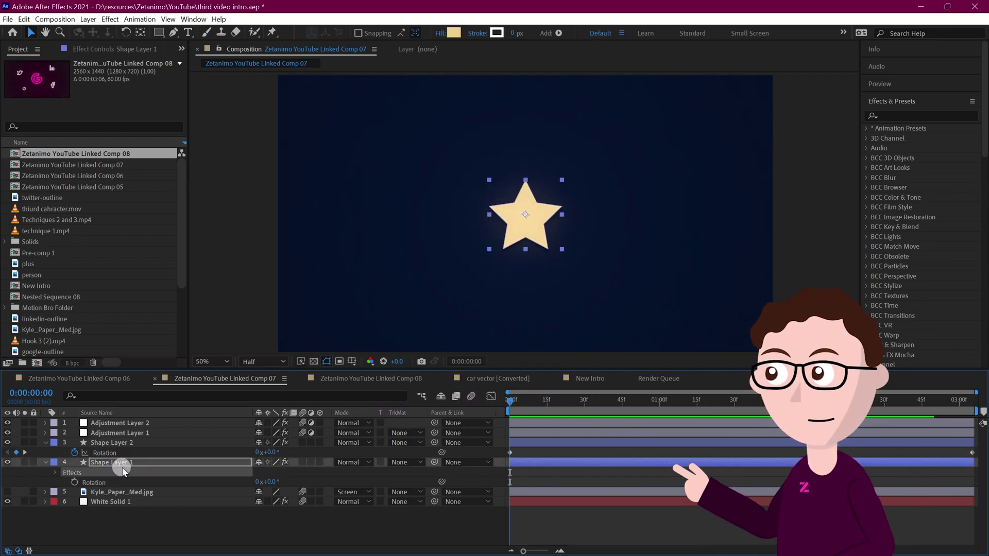
click(566, 401)
drag(576, 407, 575, 402)
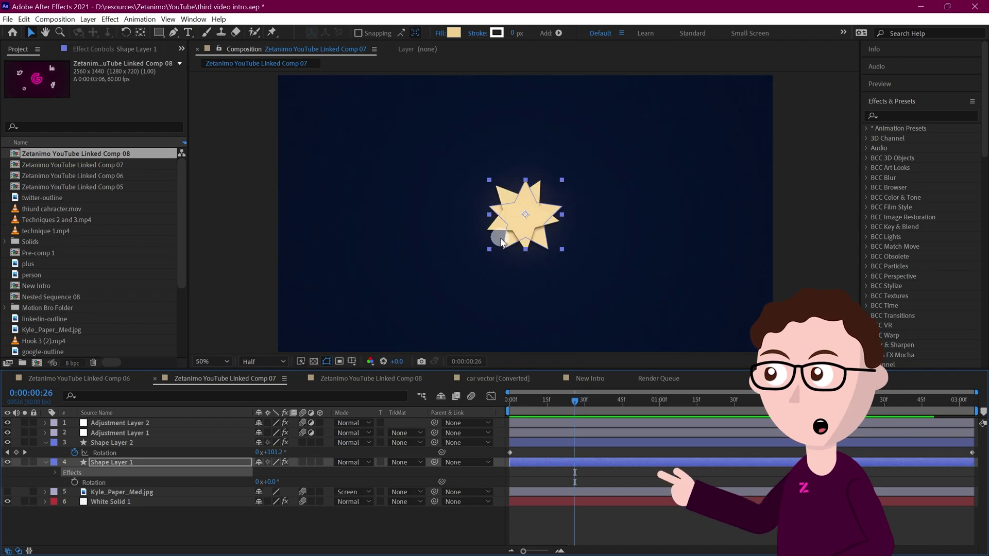
drag(433, 461, 136, 441)
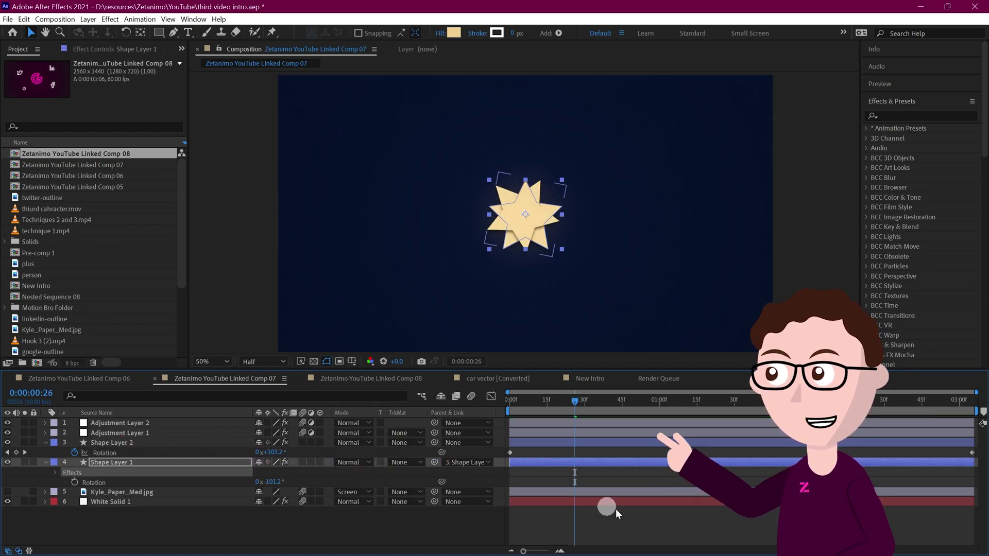
drag(572, 405, 548, 401)
click(470, 397)
drag(469, 406, 434, 410)
key(ctrl+z)
- Parent Shape Layer 1 to Shape Layer 2 at 0:00:00:00 and preview the linked rotation
drag(573, 401, 394, 417)
drag(434, 462, 129, 444)
click(601, 530)
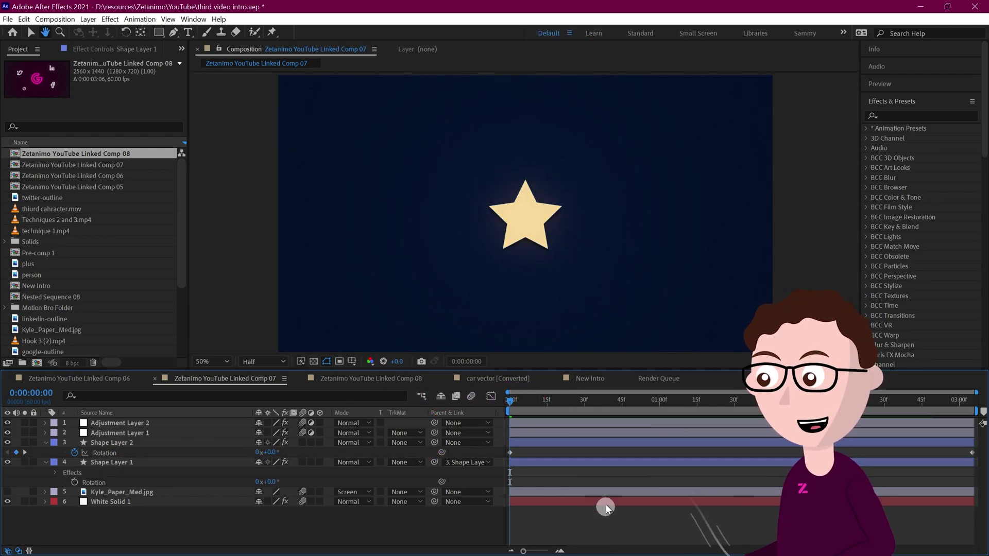
key(space)
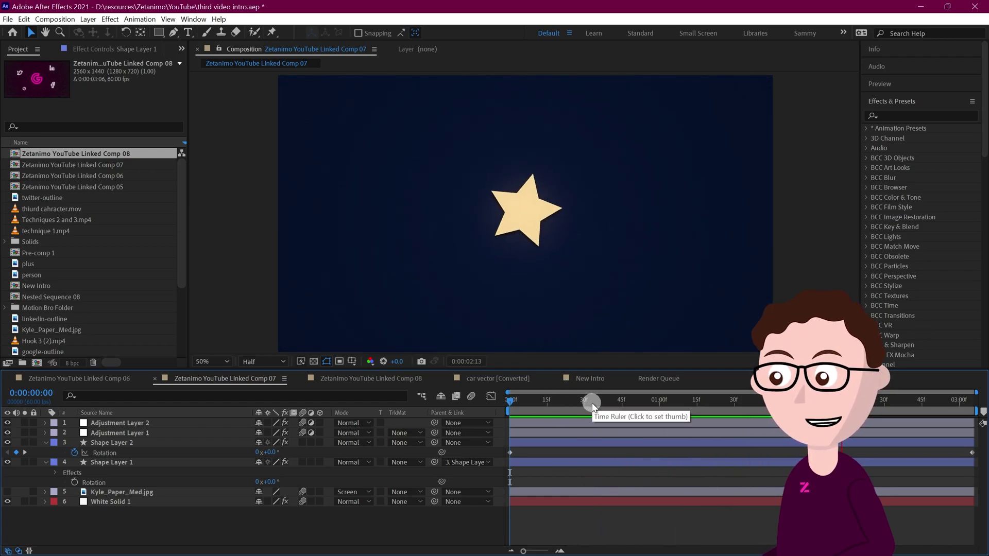
key(space)
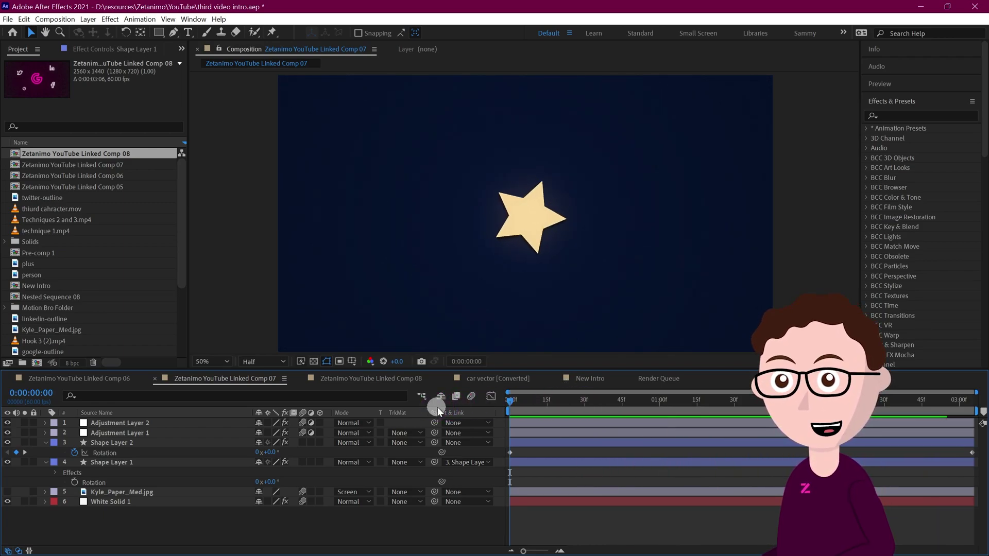
- Reveal only Shape Layer 1's Rotation property and set its first keyframe at 0:00:00:00
click(101, 484)
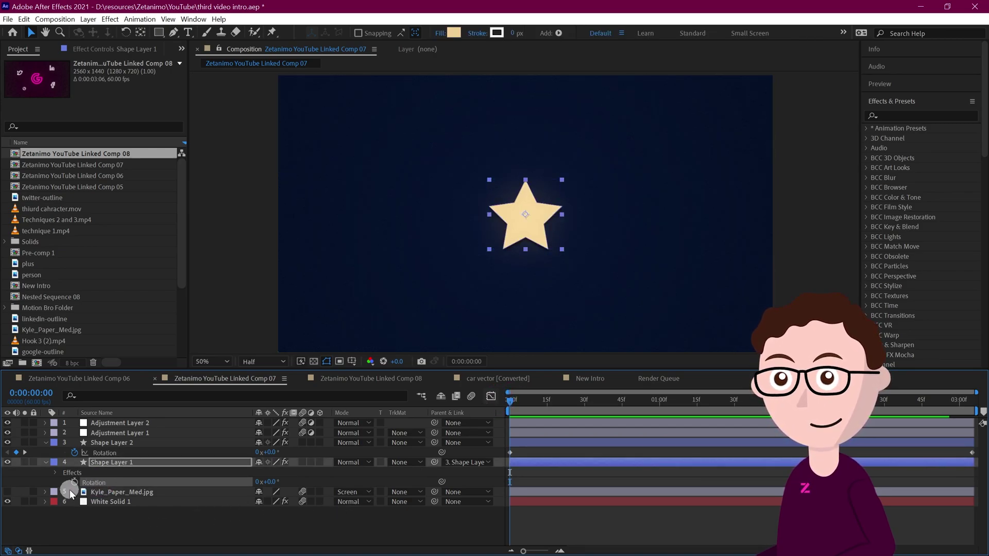
key(r)
key(r)
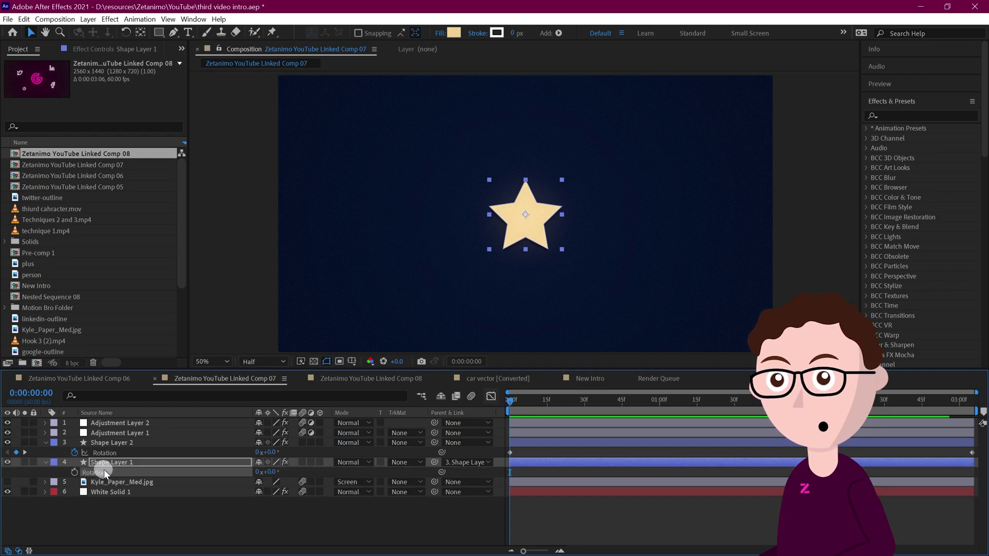
click(75, 472)
- Keyframe Shape Layer 1's Rotation at 2 full revolutions at 0:00:03:05 and preview the animation
key(End)
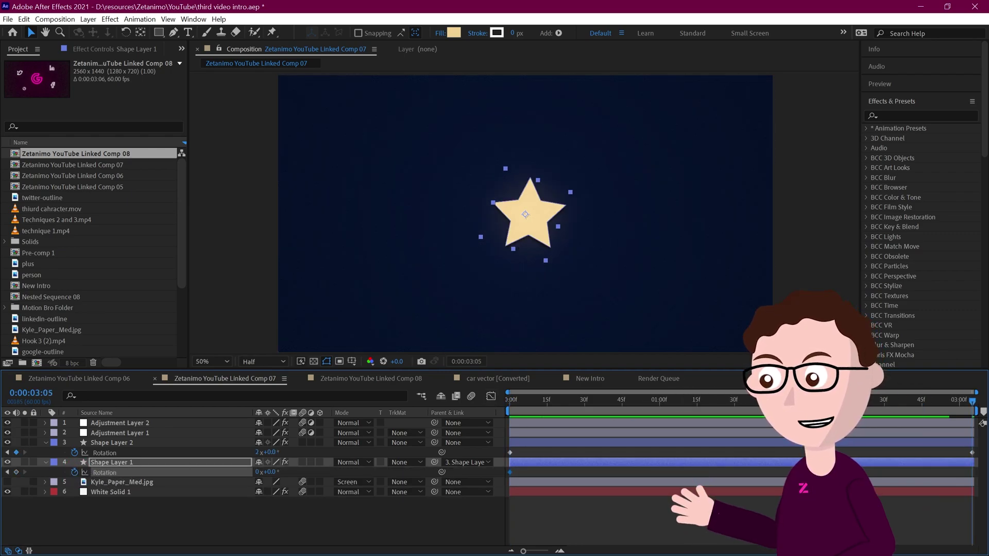
click(257, 473)
text(2)
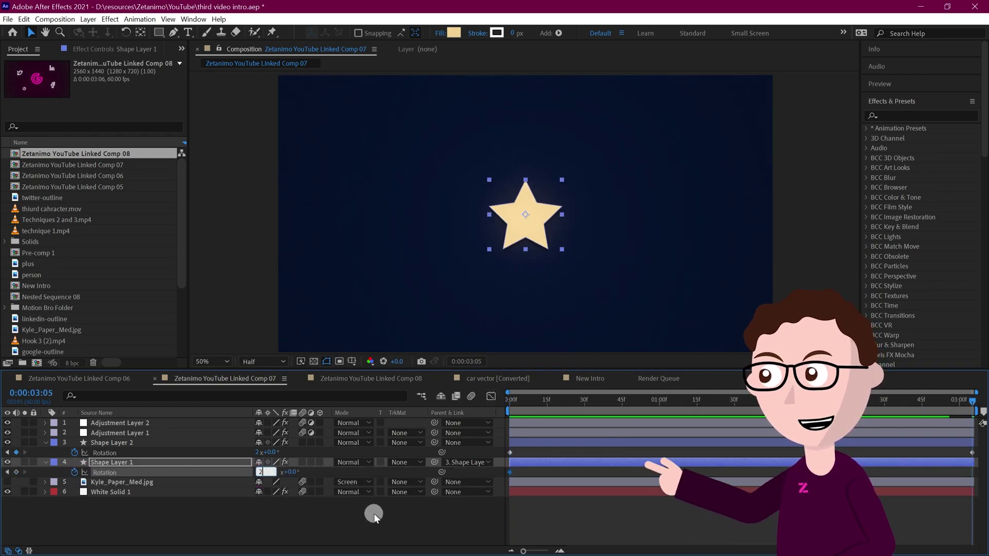
click(373, 514)
click(512, 404)
key(space)
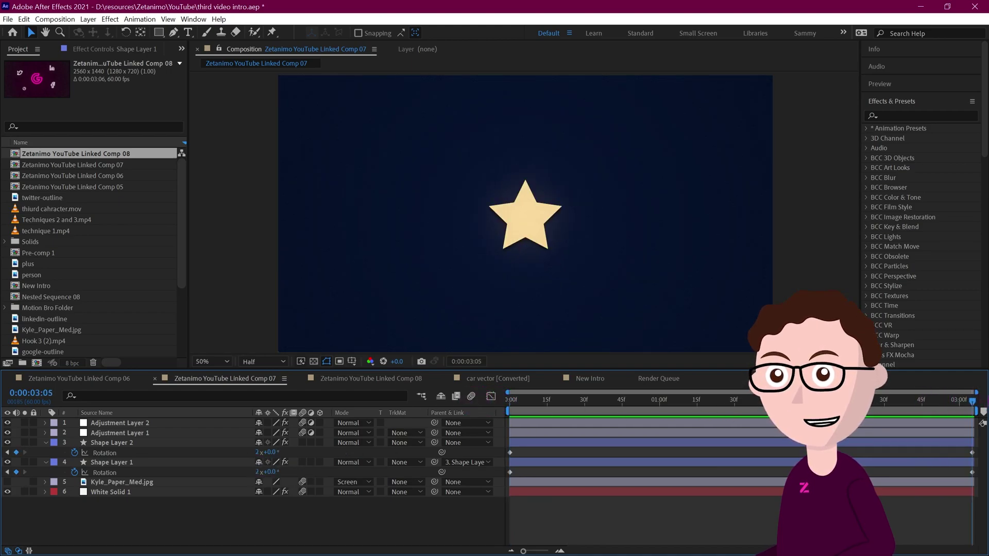
- Set Shape Layer 1's Rotation at 0:00:03:05 to -2 revolutions and preview the animation from the start
click(259, 472)
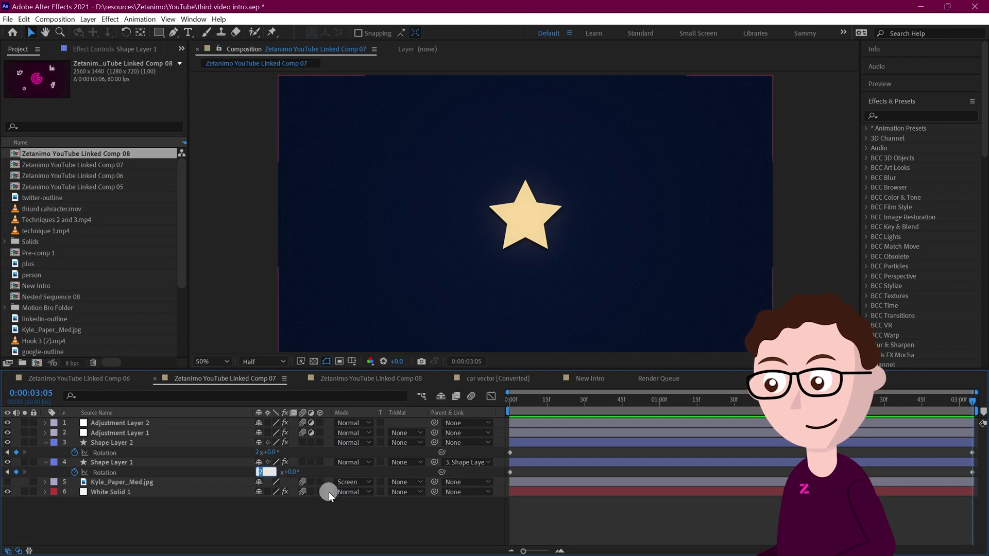
text(-2)
key(Return)
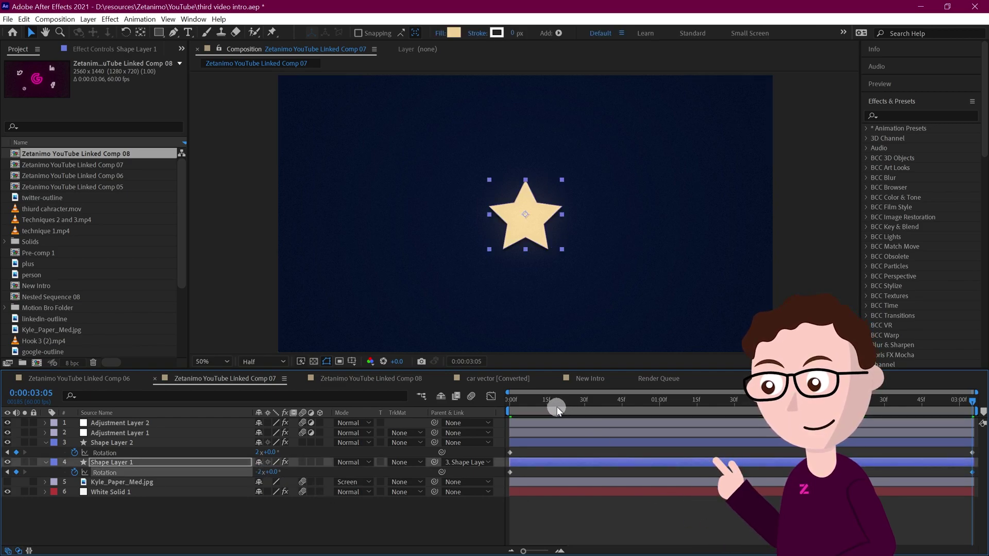
drag(550, 405, 342, 419)
key(space)
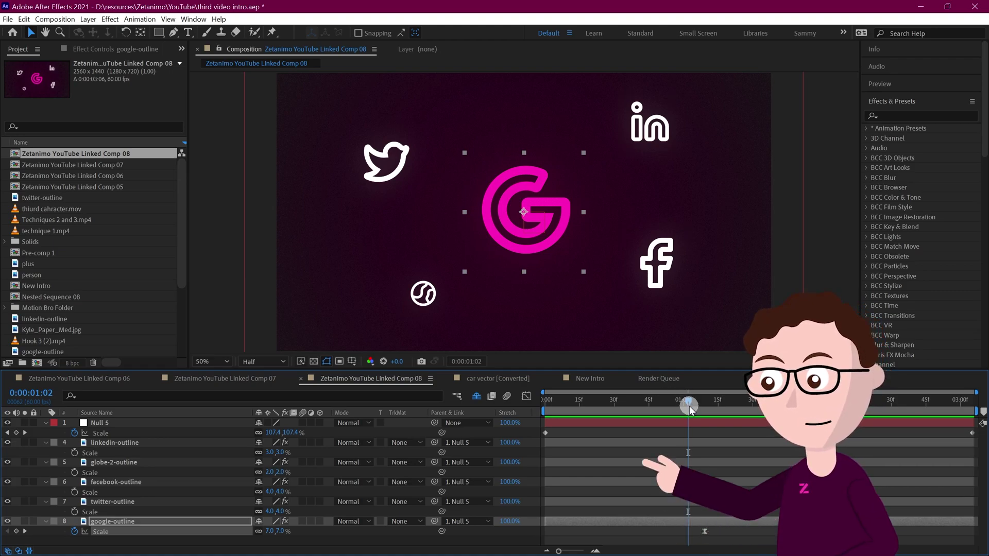
- Select the Twitter, globe, Facebook and LinkedIn icons in Zetanimo YouTube Linked Comp 08 at the first frame and scrub through the animation
drag(689, 400, 426, 408)
click(389, 170)
shift+click(428, 287)
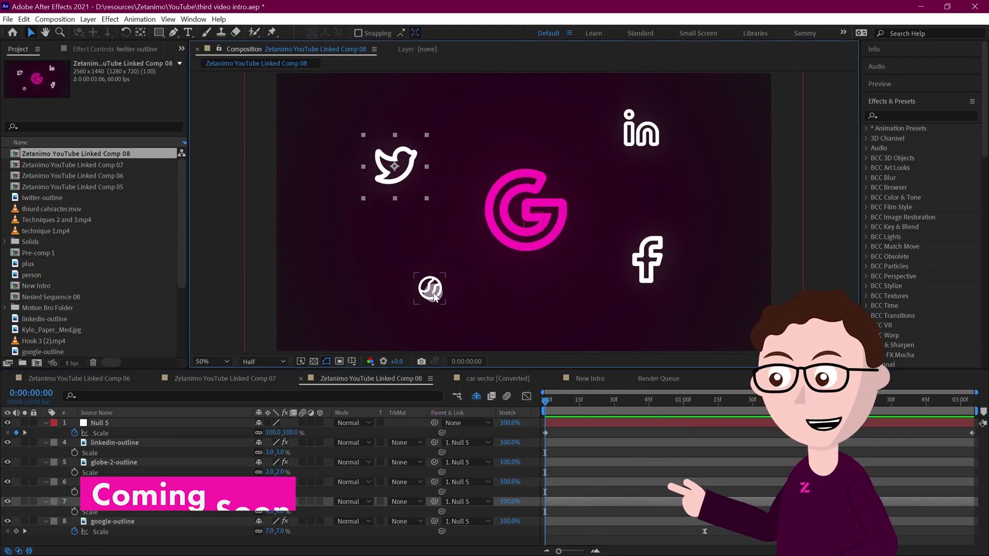
shift+click(664, 268)
shift+click(626, 147)
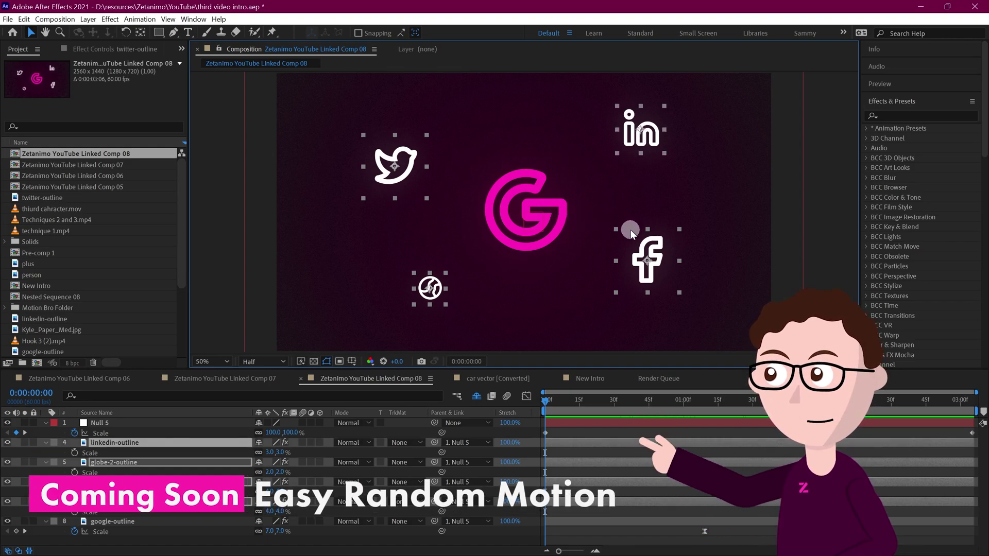
mouse_move(632, 148)
mouse_down()
mouse_move(621, 143)
mouse_move(641, 152)
mouse_move(594, 143)
mouse_move(621, 143)
mouse_move(581, 155)
mouse_move(616, 146)
mouse_up()
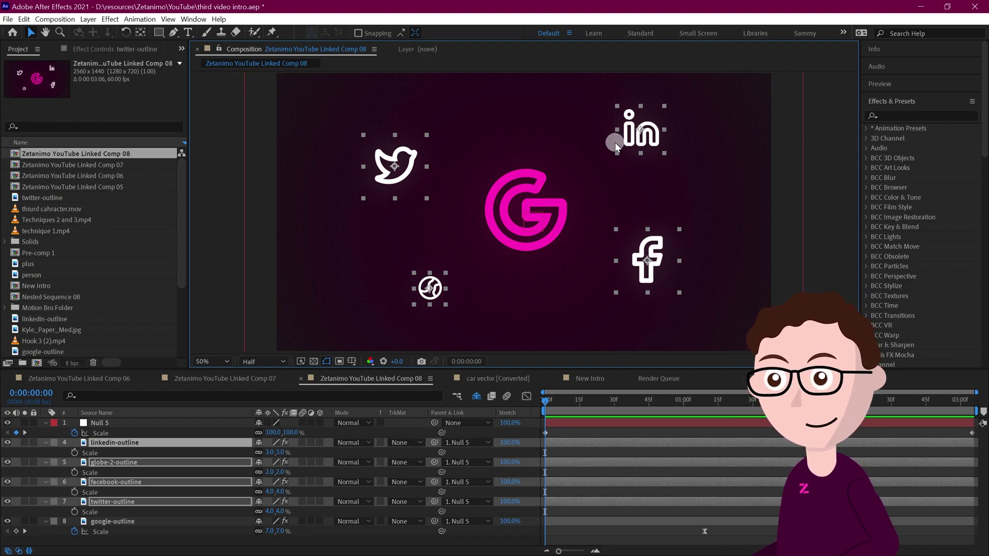
drag(540, 410, 663, 404)
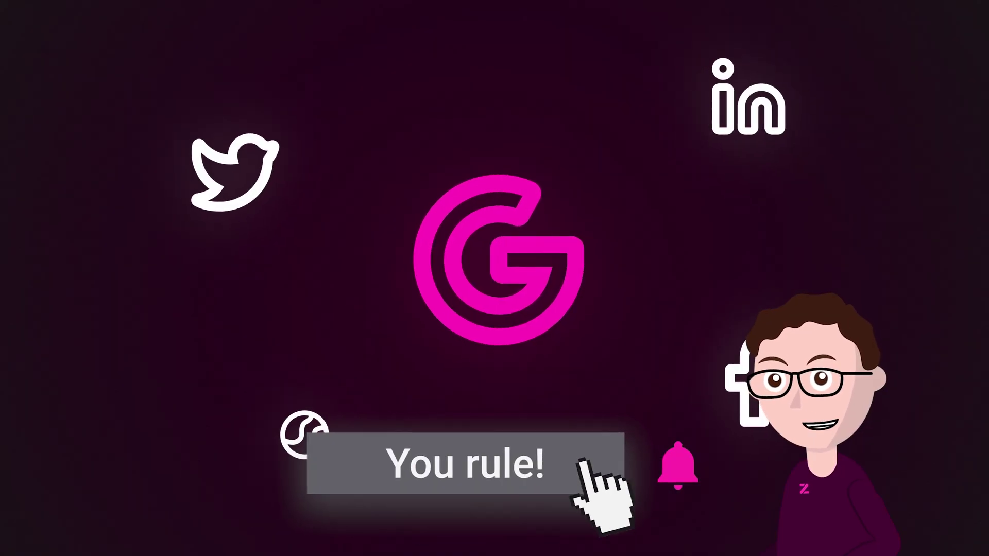